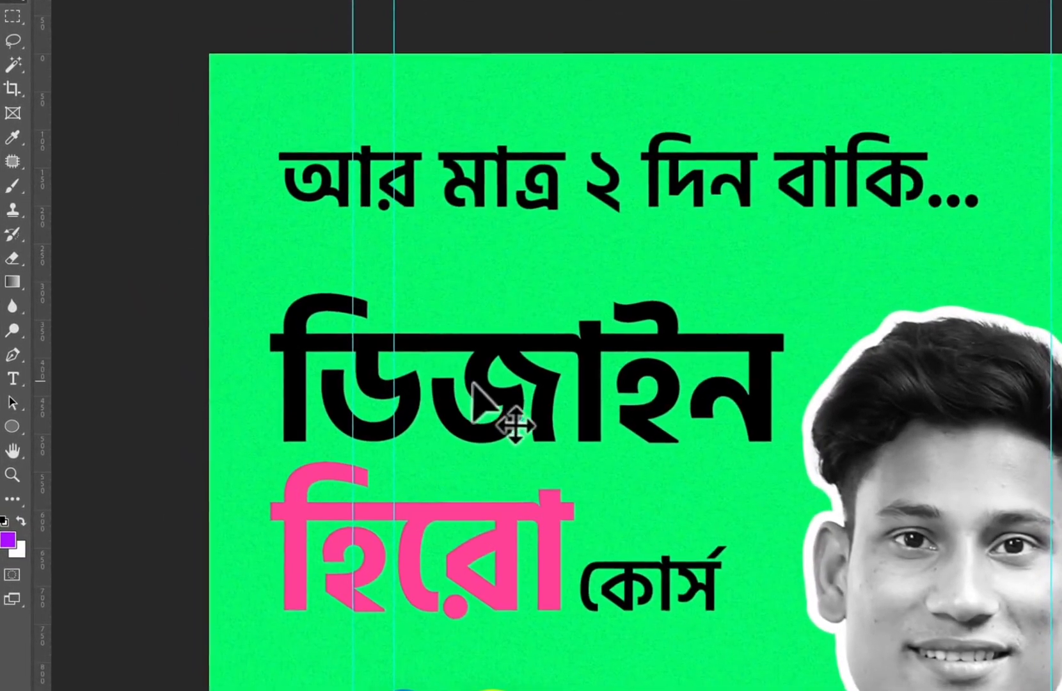
- Give the layer list more height and switch the headline lettering's layer, Layer 2, off and back on
{"action": "left_click", "coordinate": [473, 384]}
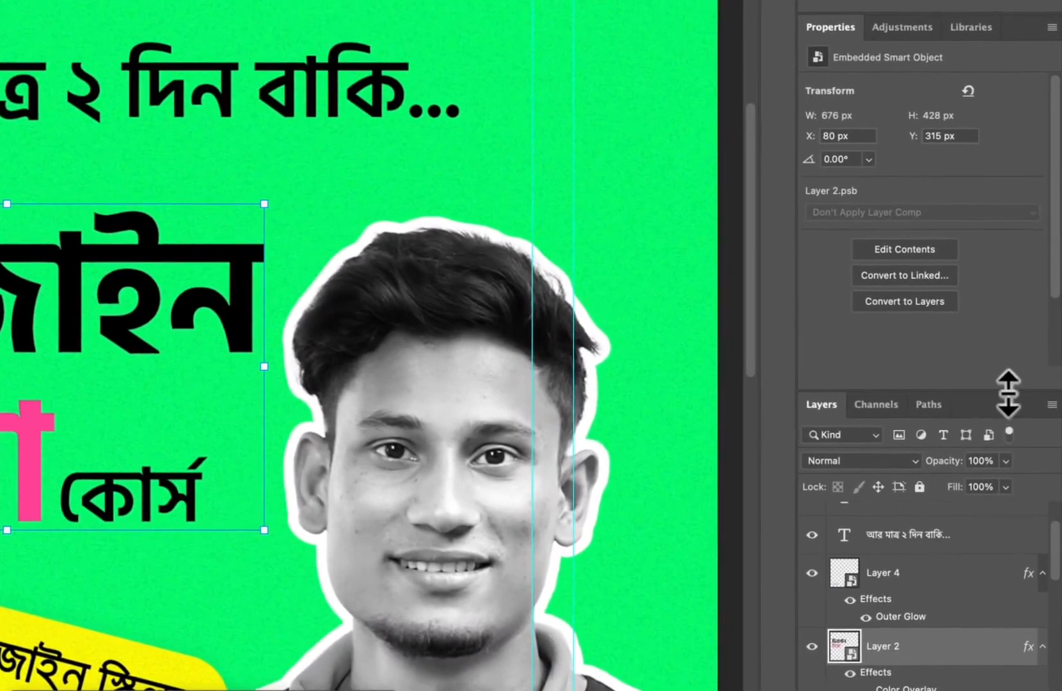
{"action": "left_click_drag", "start_coordinate": [1008, 394], "coordinate": [1007, 345]}
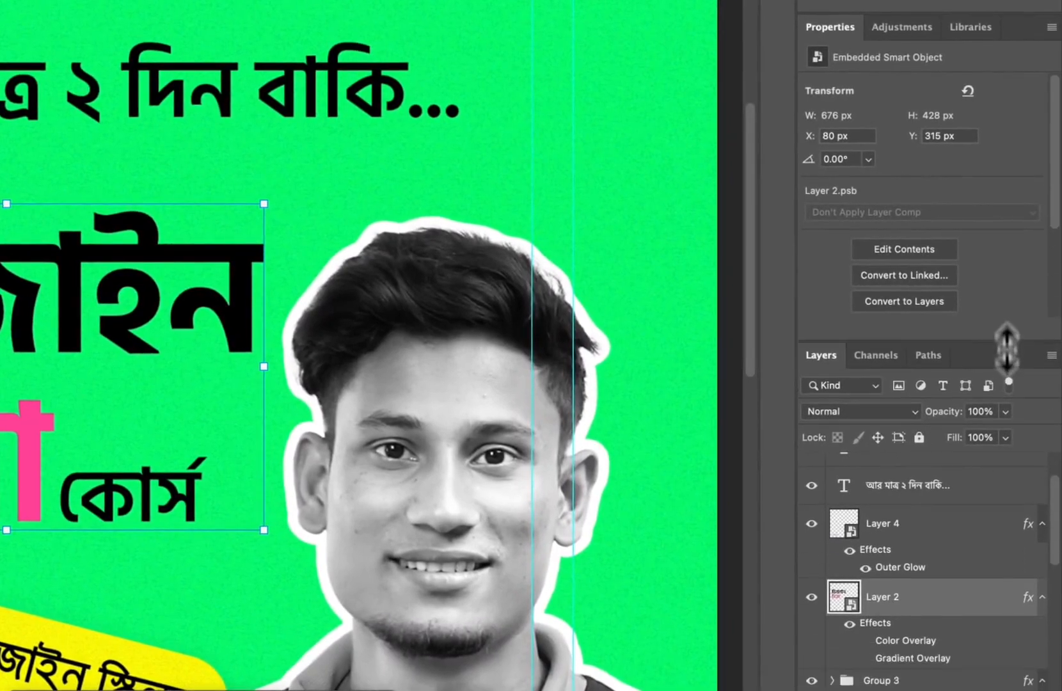
{"action": "left_click_drag", "start_coordinate": [1006, 258], "coordinate": [1006, 227]}
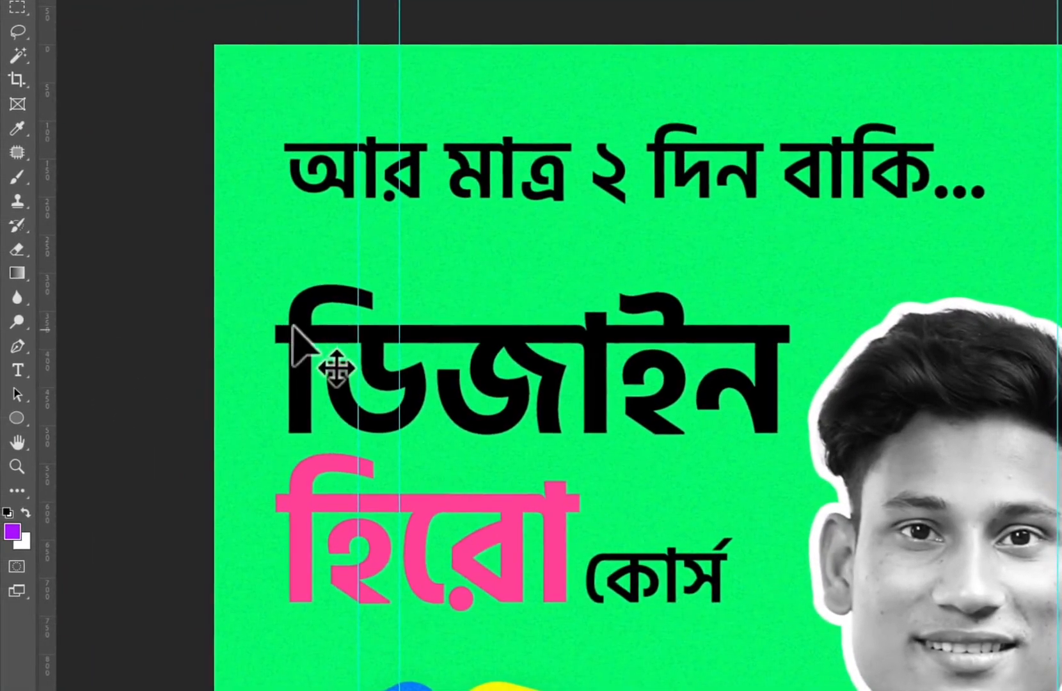
{"action": "left_click", "coordinate": [292, 329]}
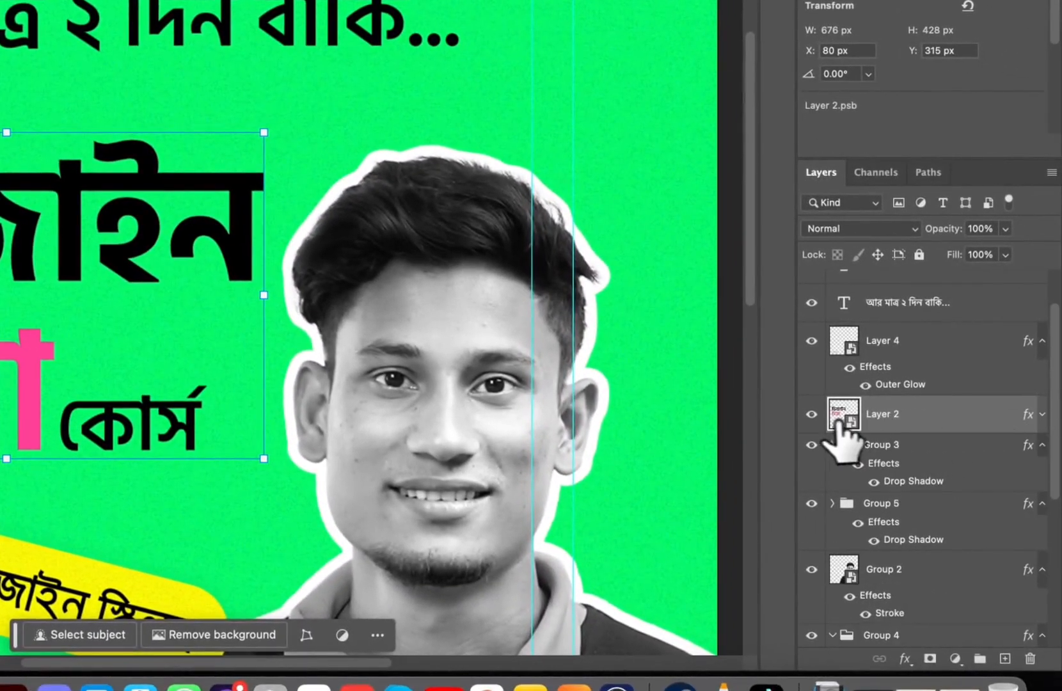
{"action": "left_click", "coordinate": [811, 414]}
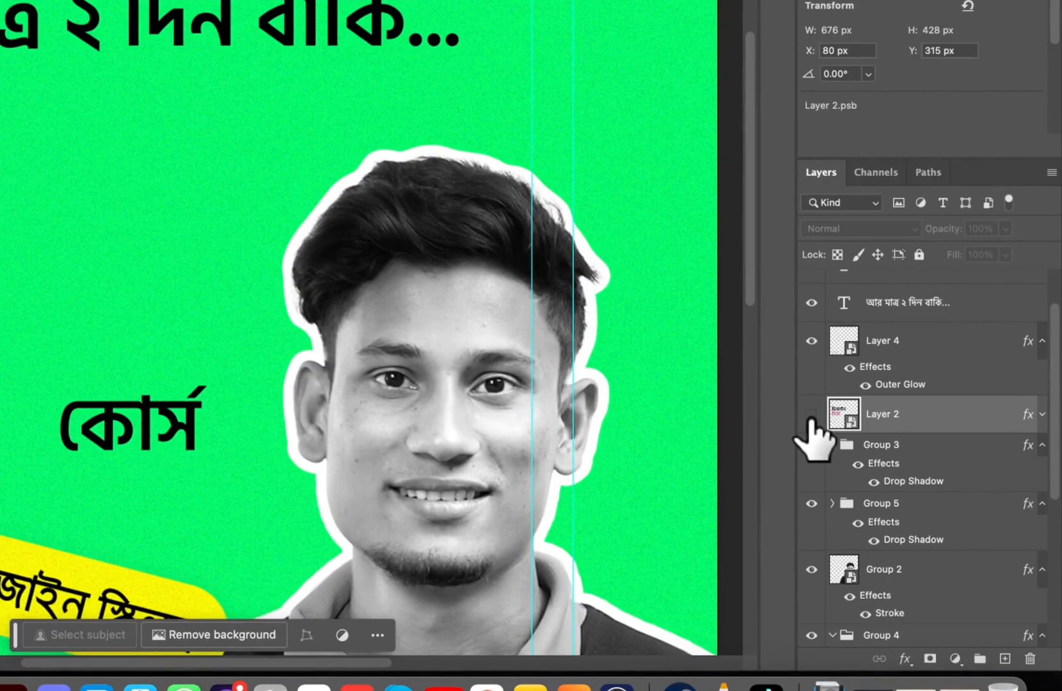
{"action": "left_click", "coordinate": [812, 414]}
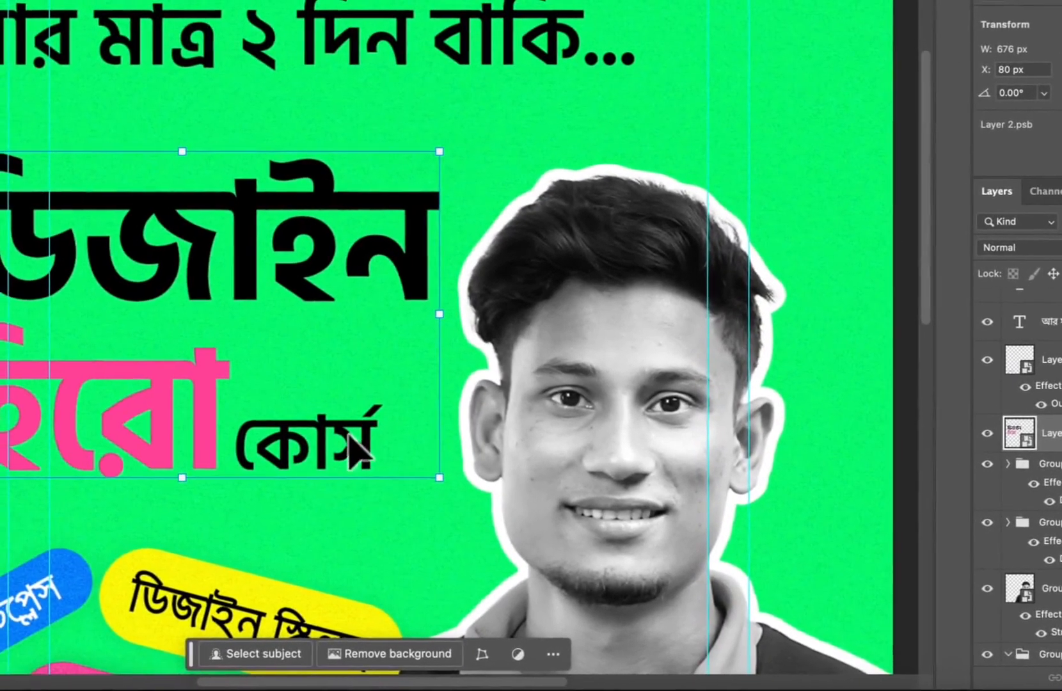
- Group the headline lettering with the "কোর্স" text and name the group Headlines
{"action": "left_click", "coordinate": [172, 417]}
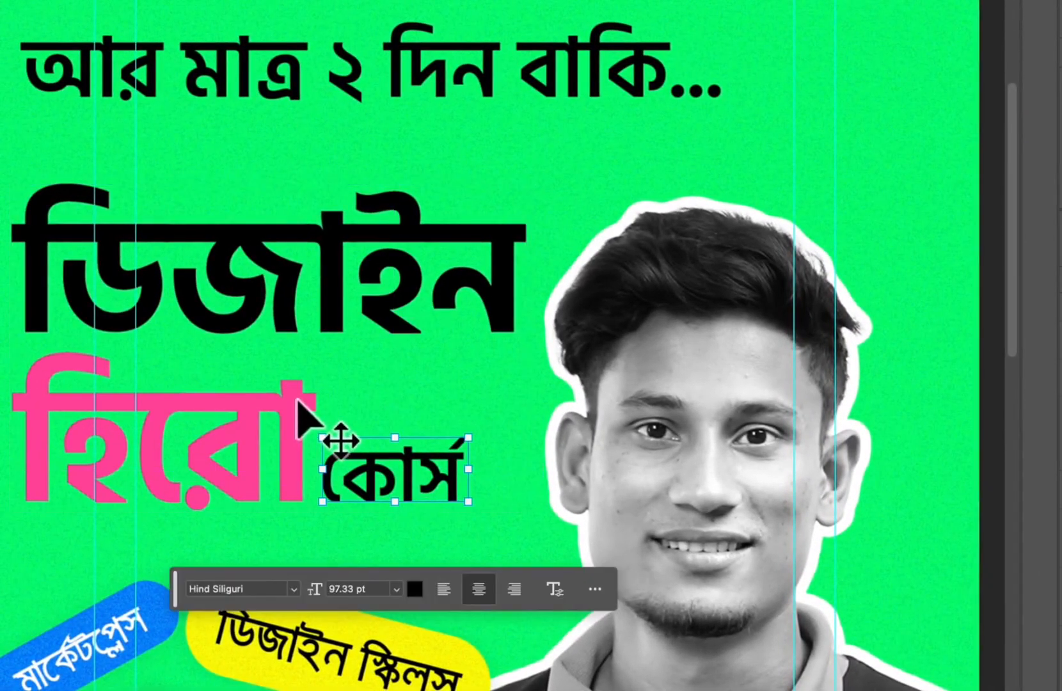
{"action": "left_click", "coordinate": [295, 404]}
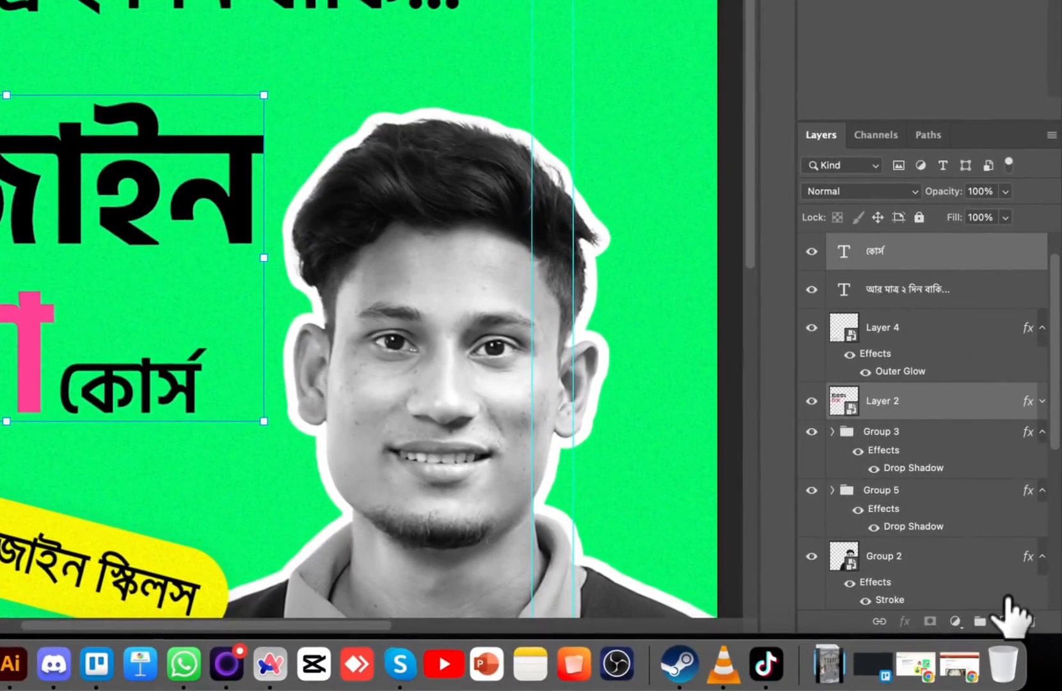
{"action": "left_click", "coordinate": [980, 620]}
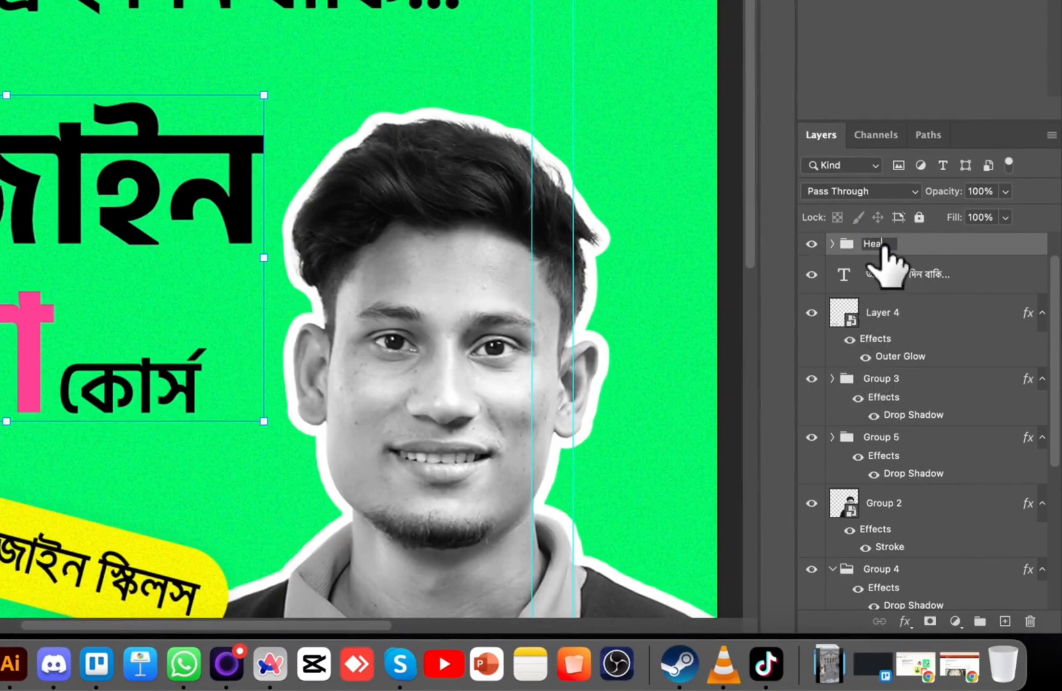
{"action": "key", "text": "Return"}
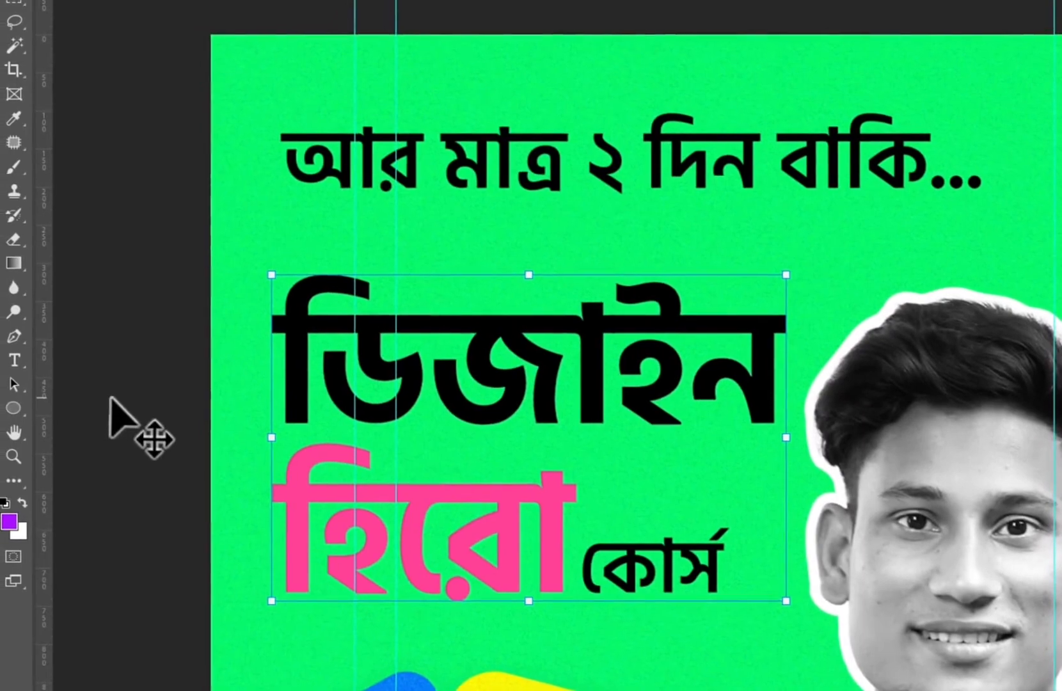
{"action": "left_click", "coordinate": [112, 398]}
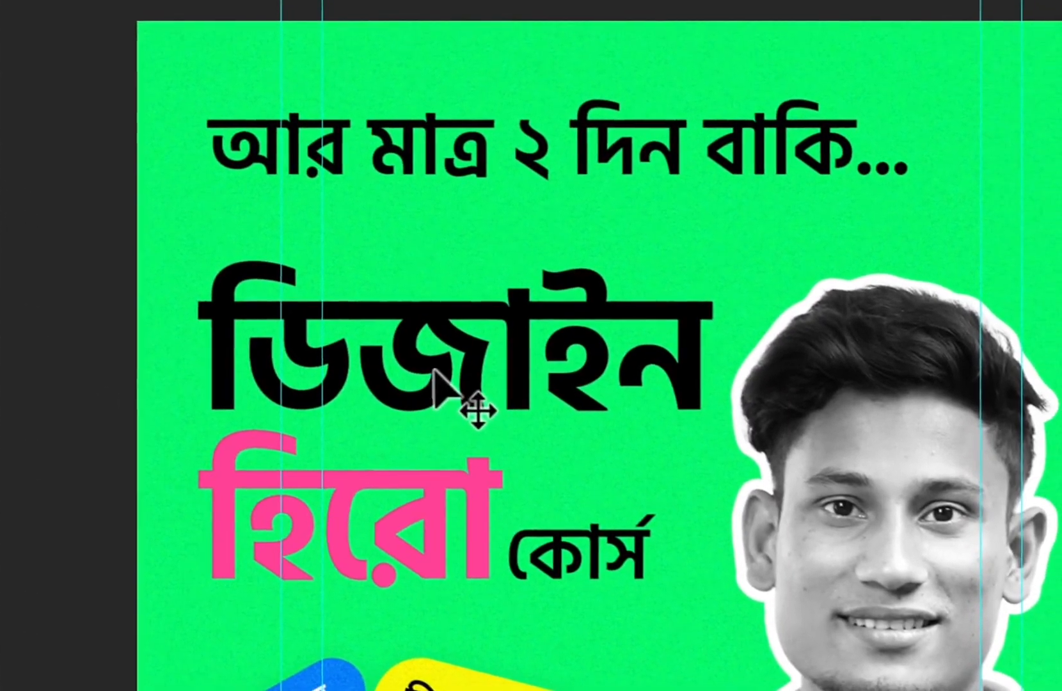
- Scale the Headlines group down slightly in proportion, keeping its lower-left corner in place beside the portrait
{"action": "left_click", "coordinate": [435, 378]}
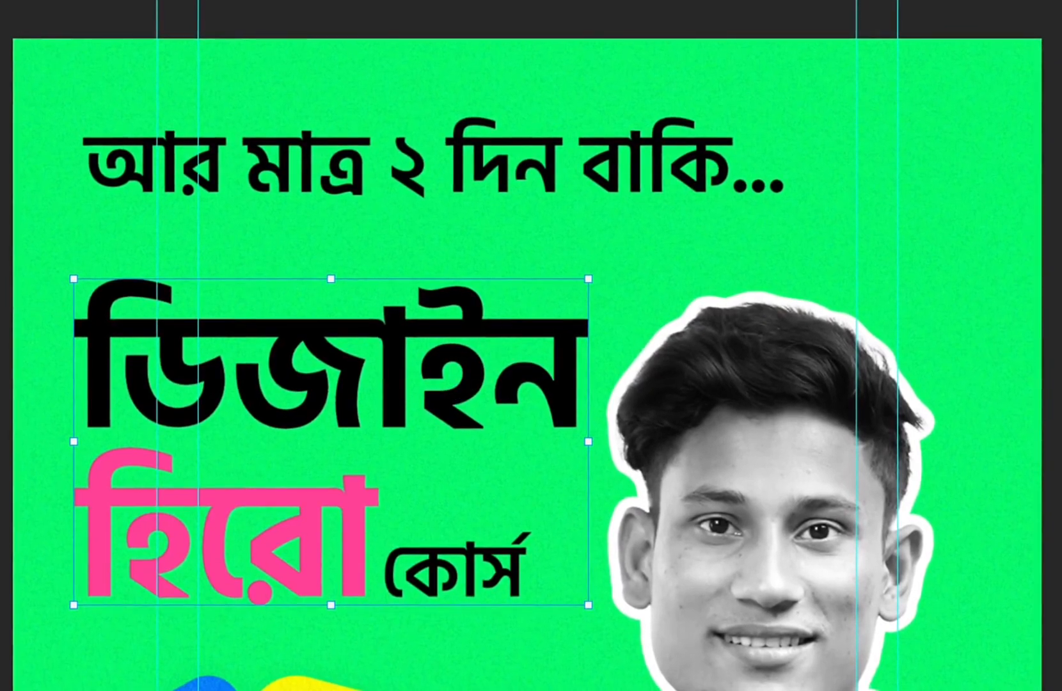
{"action": "left_click", "coordinate": [588, 282]}
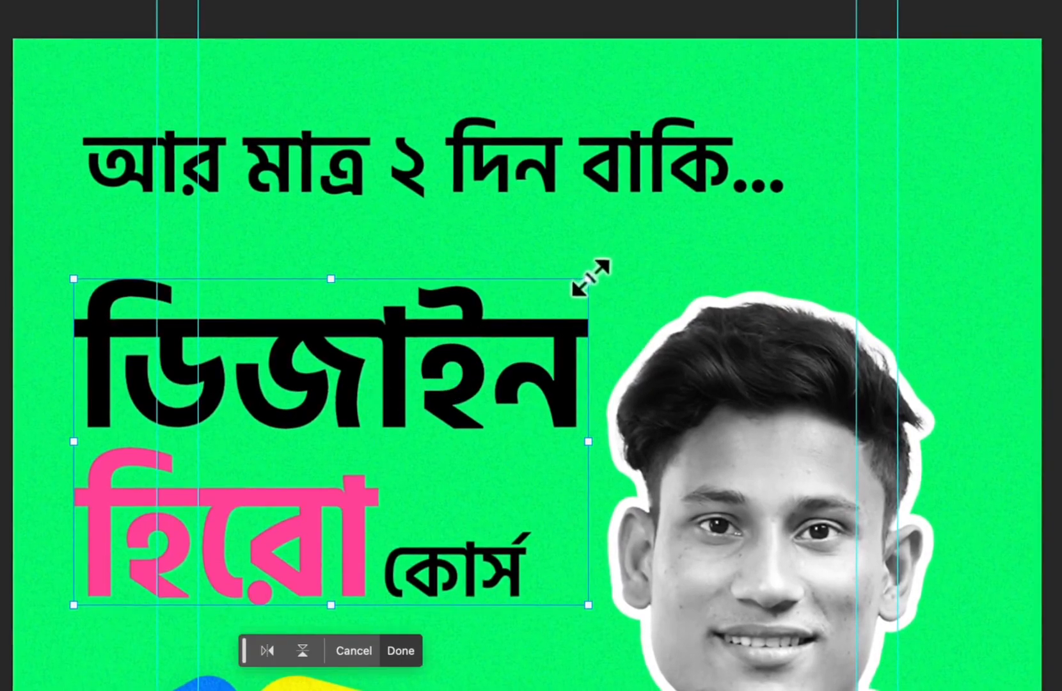
{"action": "left_click_drag", "start_coordinate": [588, 280], "coordinate": [606, 256]}
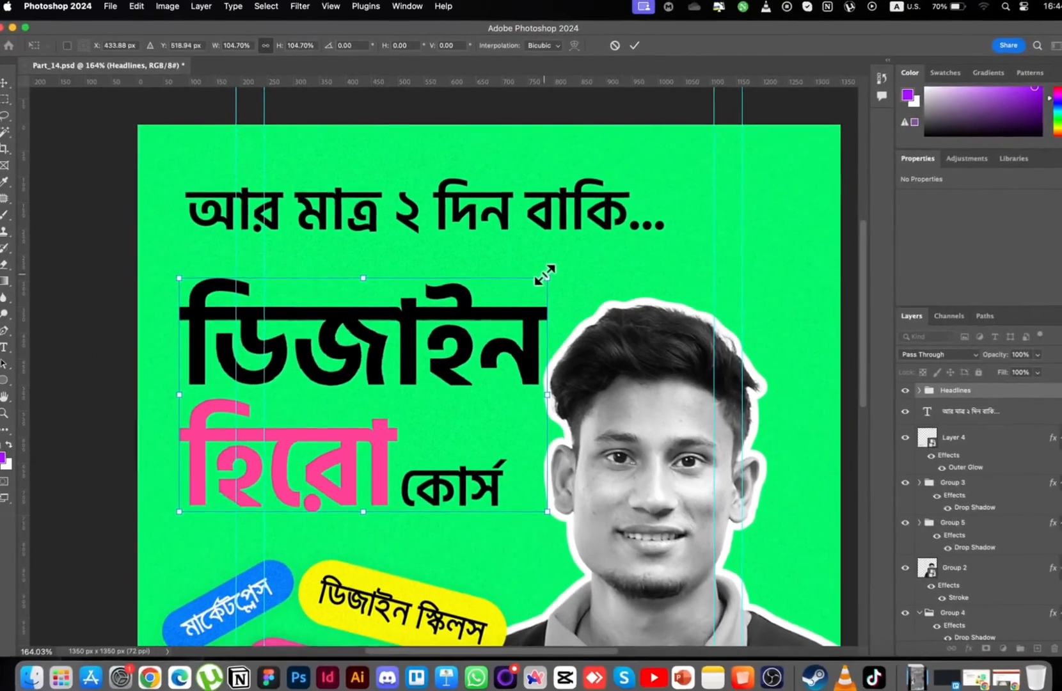
{"action": "left_click_drag", "start_coordinate": [539, 273], "coordinate": [444, 320]}
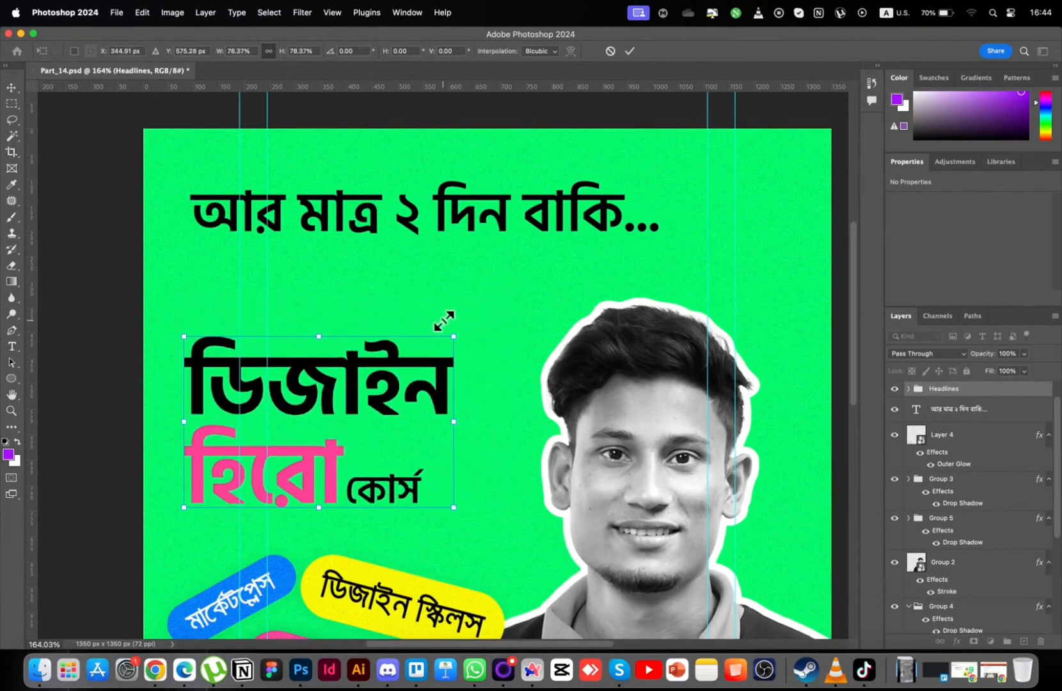
{"action": "left_click_drag", "start_coordinate": [444, 320], "coordinate": [461, 310]}
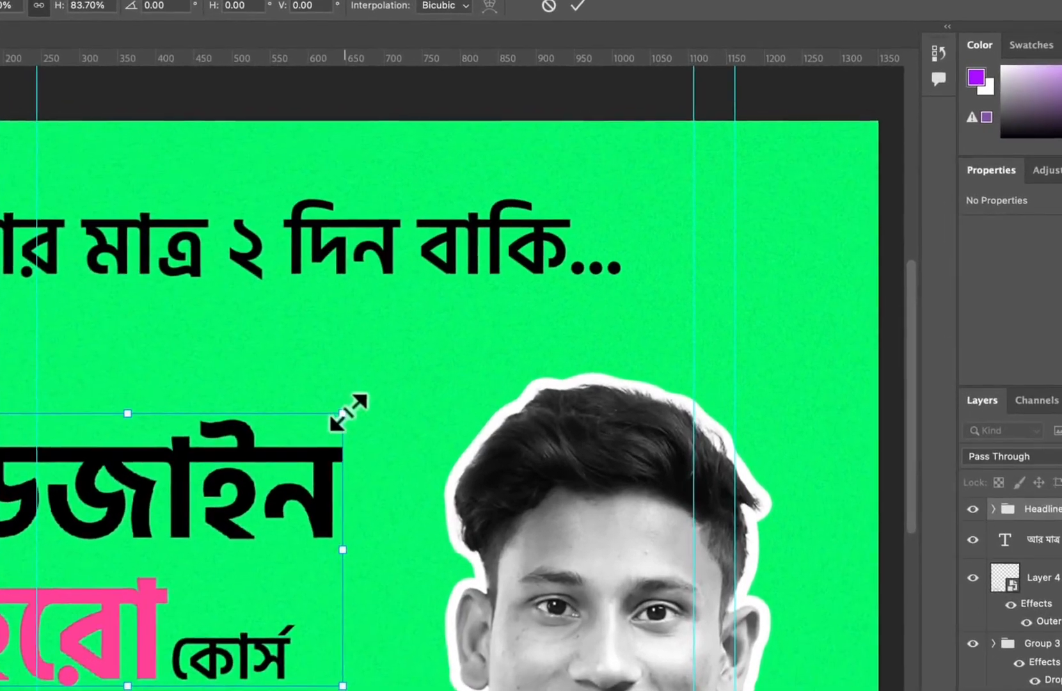
{"action": "left_click_drag", "start_coordinate": [474, 323], "coordinate": [685, 240]}
{"action": "left_click_drag", "start_coordinate": [665, 286], "coordinate": [378, 422]}
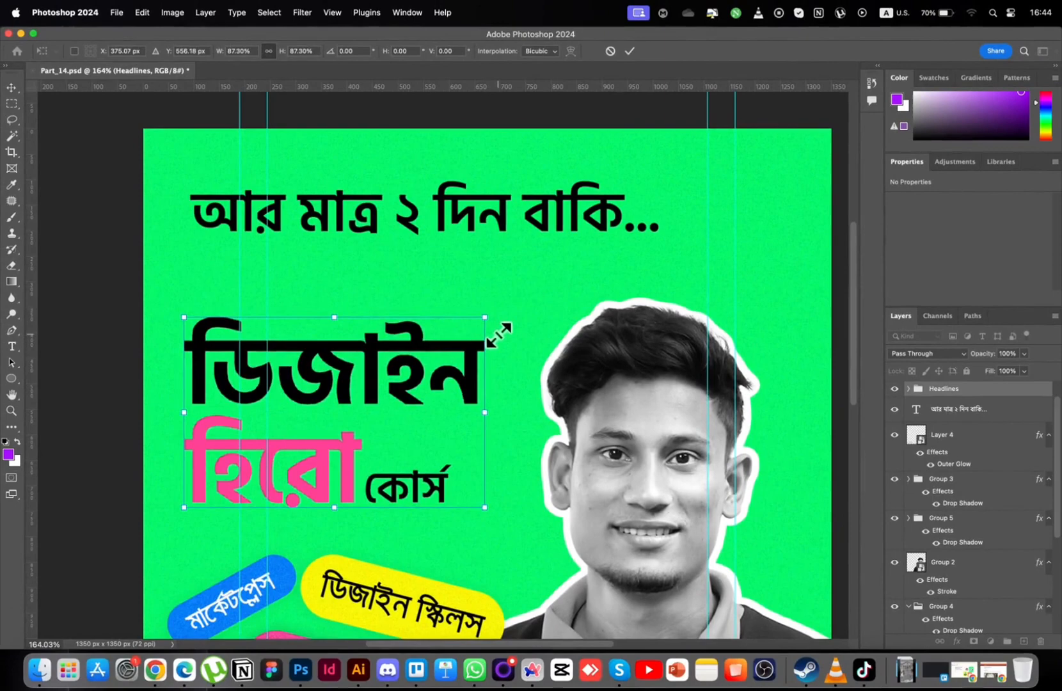
{"action": "left_click_drag", "start_coordinate": [498, 334], "coordinate": [533, 321]}
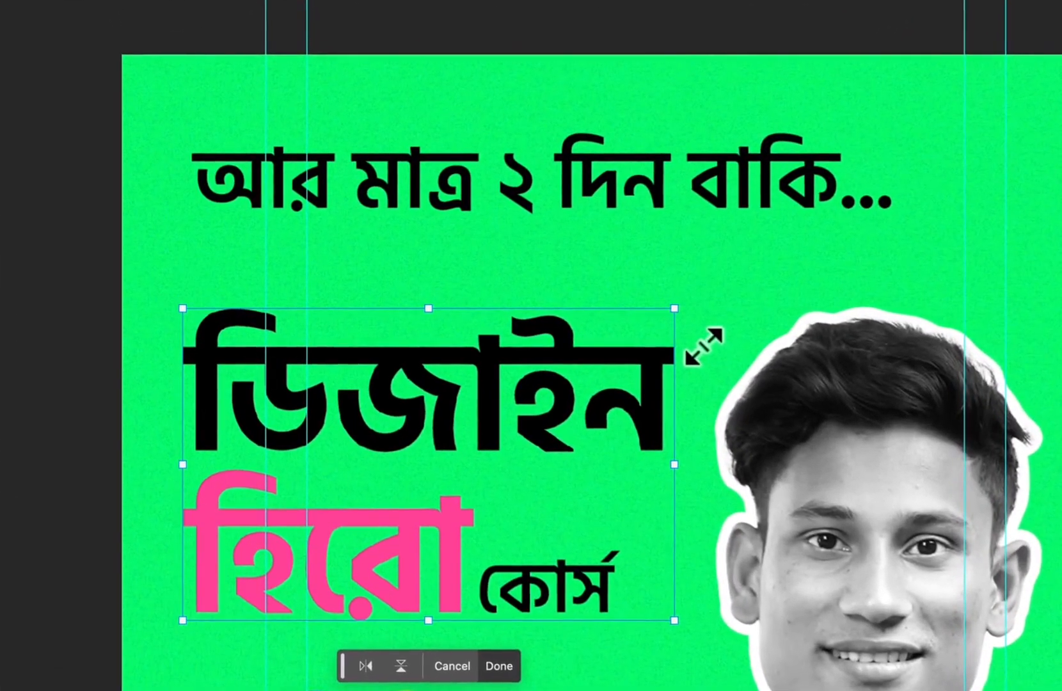
{"action": "key", "text": "Return"}
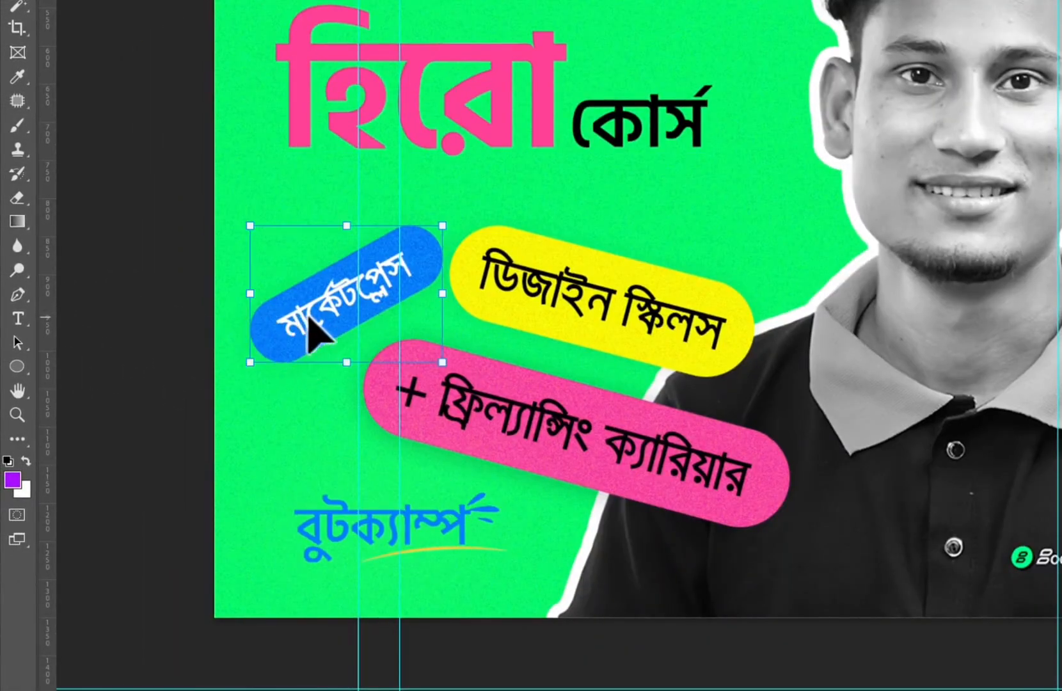
- Reposition the blue, yellow and pink label pills below the headline, bringing the yellow and pink pills closer together
{"action": "left_click_drag", "start_coordinate": [314, 333], "coordinate": [300, 301]}
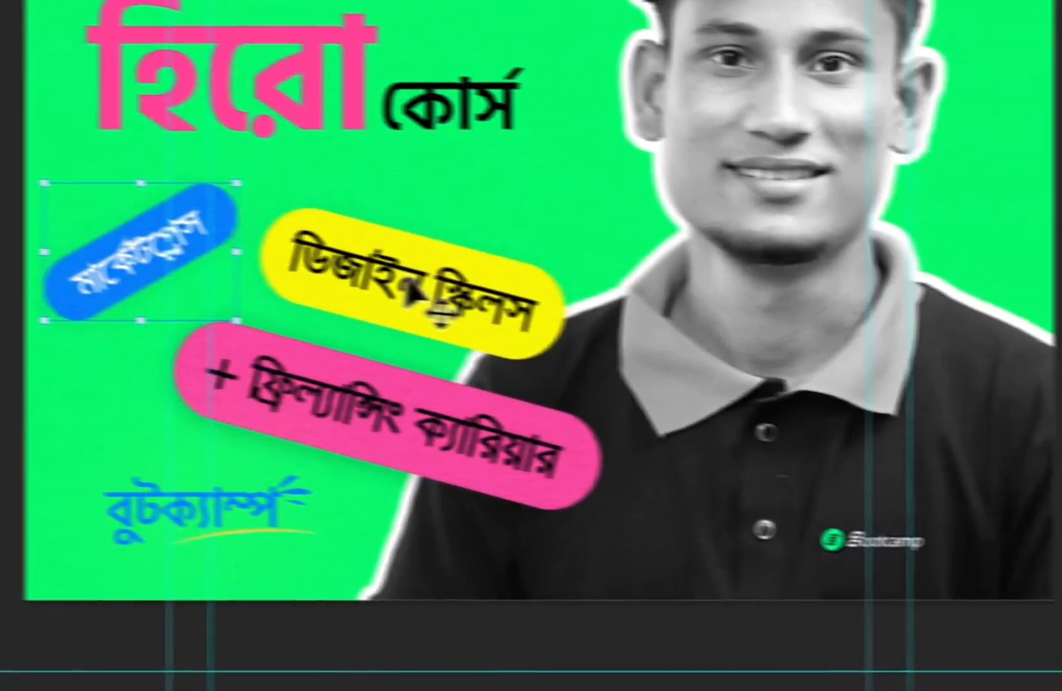
{"action": "left_click_drag", "start_coordinate": [416, 294], "coordinate": [462, 283]}
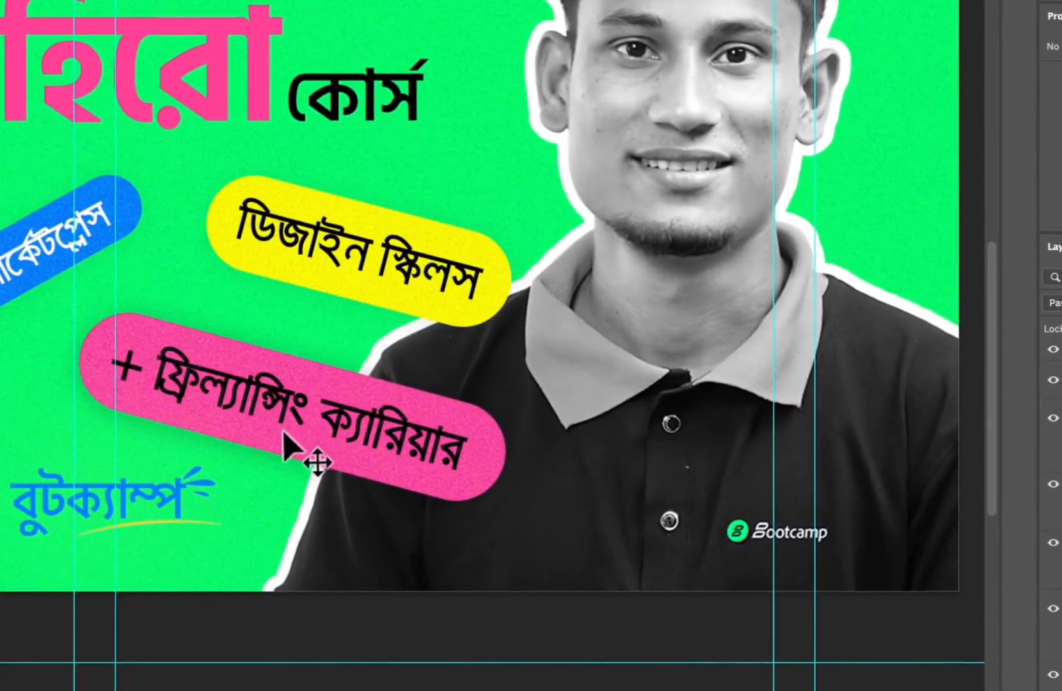
{"action": "left_click_drag", "start_coordinate": [355, 408], "coordinate": [378, 394]}
{"action": "left_click_drag", "start_coordinate": [415, 272], "coordinate": [415, 286]}
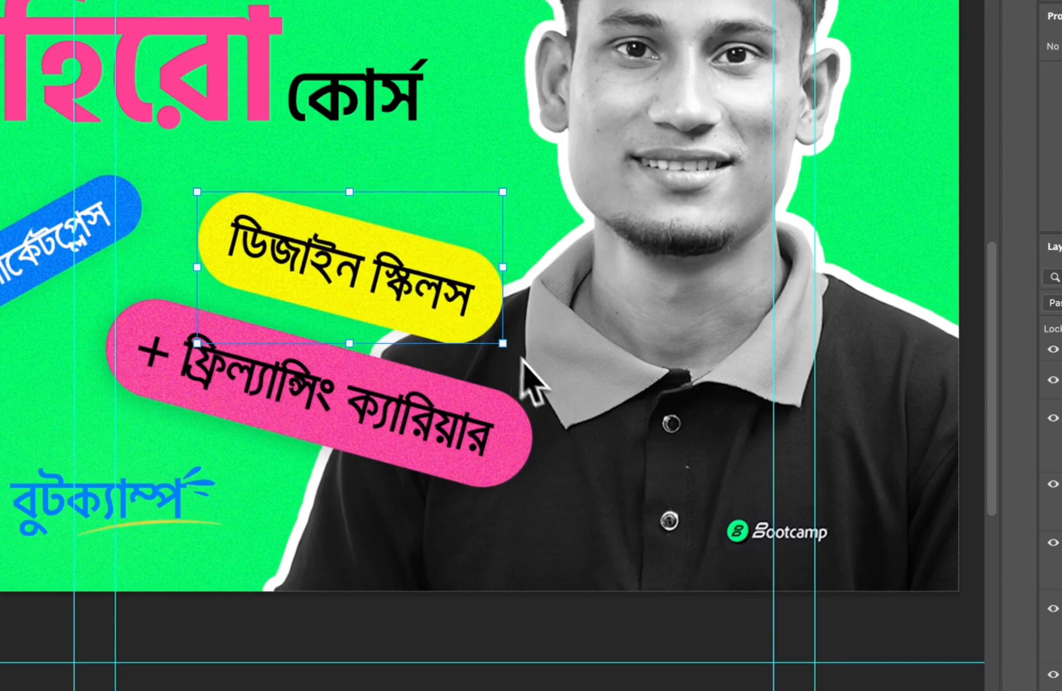
- Enlarge the yellow "ডিজাইন স্কিলস" pill proportionally until it overlaps the portrait, and place it above the pink pill
{"action": "left_click", "coordinate": [505, 347]}
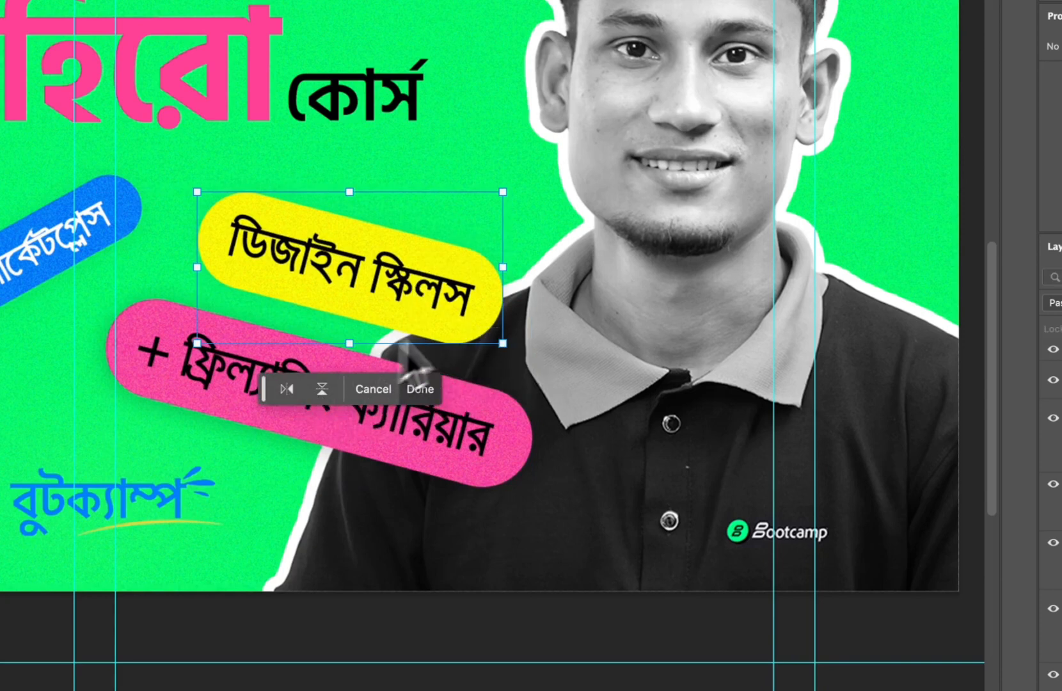
{"action": "left_click_drag", "start_coordinate": [505, 348], "coordinate": [667, 544]}
{"action": "key", "text": "Return"}
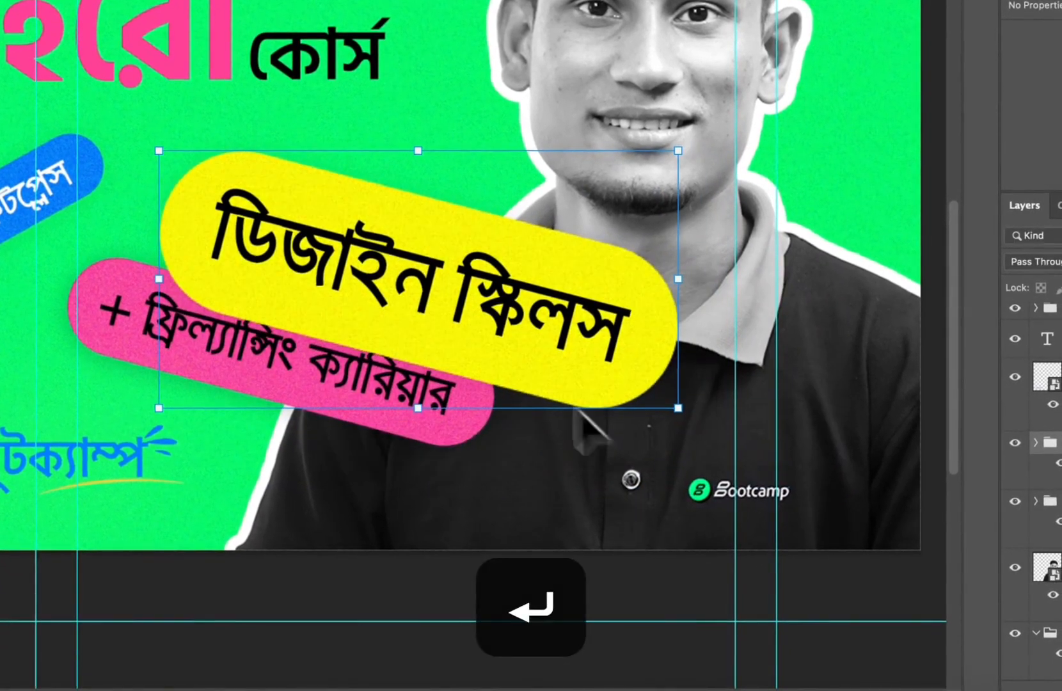
{"action": "left_click_drag", "start_coordinate": [486, 323], "coordinate": [423, 272]}
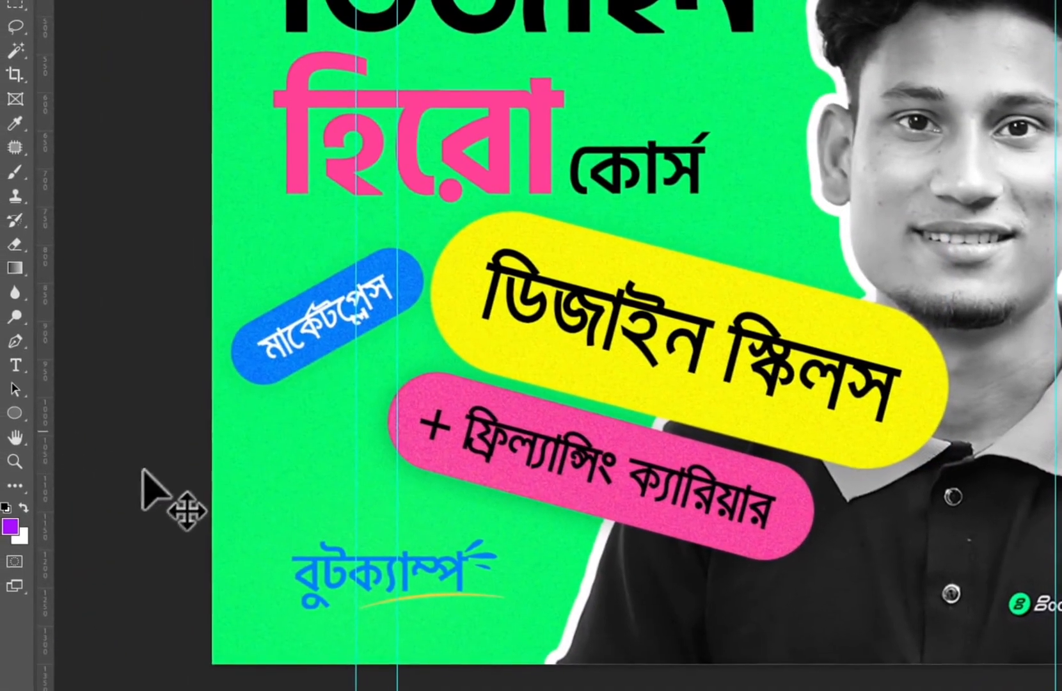
- Enlarge the blue "মার্কেটপ্লেস" pill slightly from its lower-left corner so it reaches the yellow pill
{"action": "left_click", "coordinate": [298, 330]}
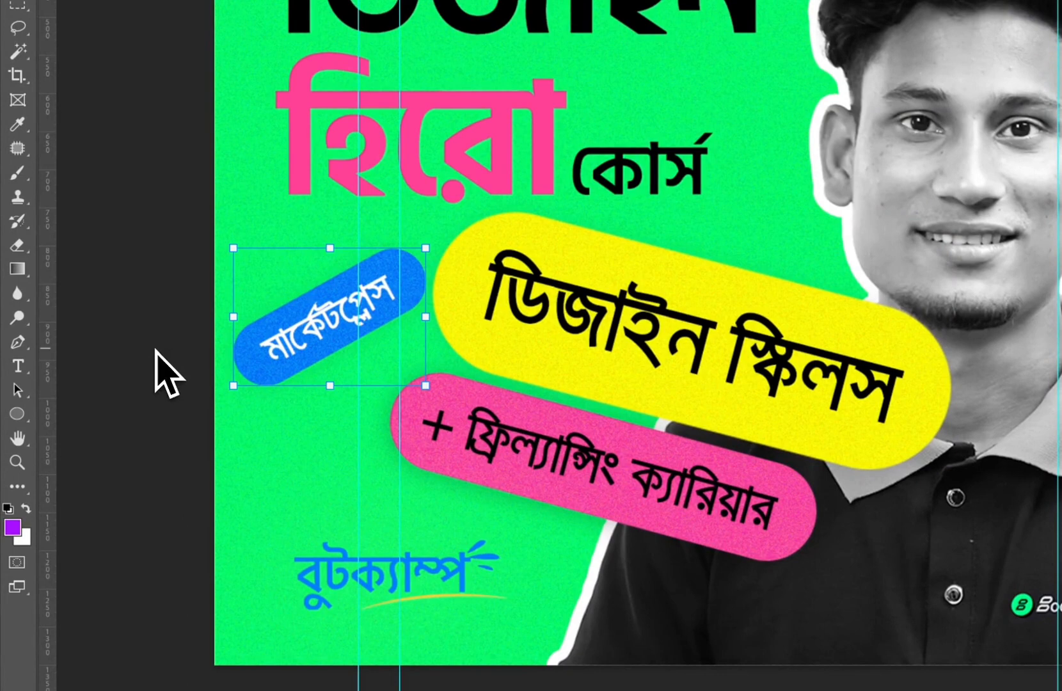
{"action": "left_click_drag", "start_coordinate": [425, 248], "coordinate": [466, 243]}
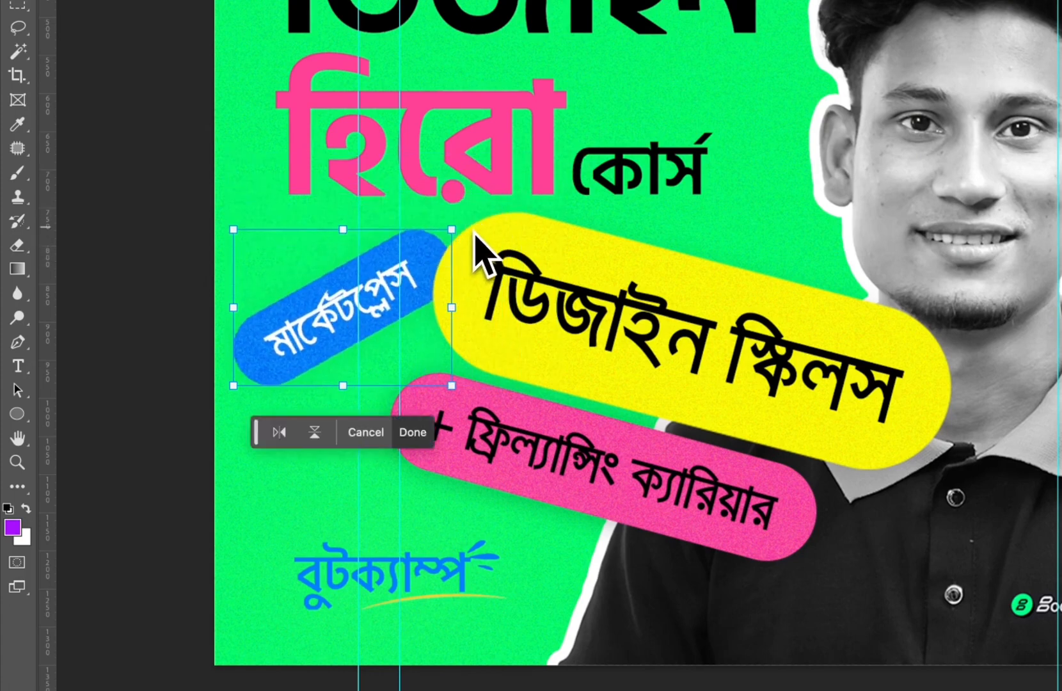
{"action": "key", "text": "Return"}
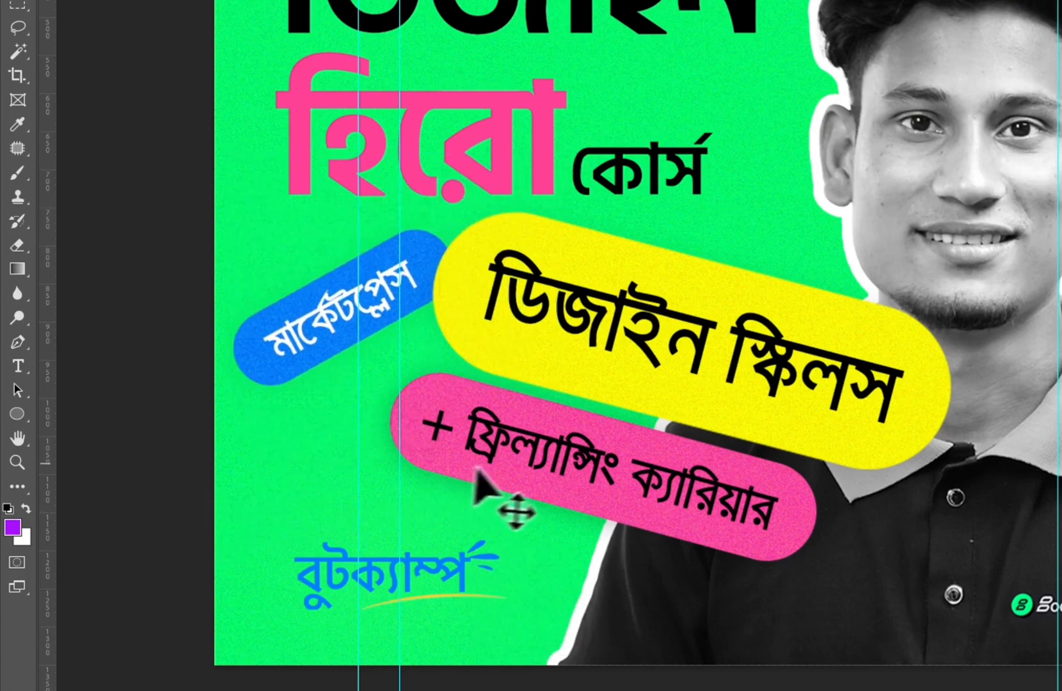
- Move the pink pill left beneath the blue one and shift the yellow pill slightly right and down
{"action": "left_click_drag", "start_coordinate": [516, 456], "coordinate": [445, 431]}
{"action": "left_click", "coordinate": [130, 493]}
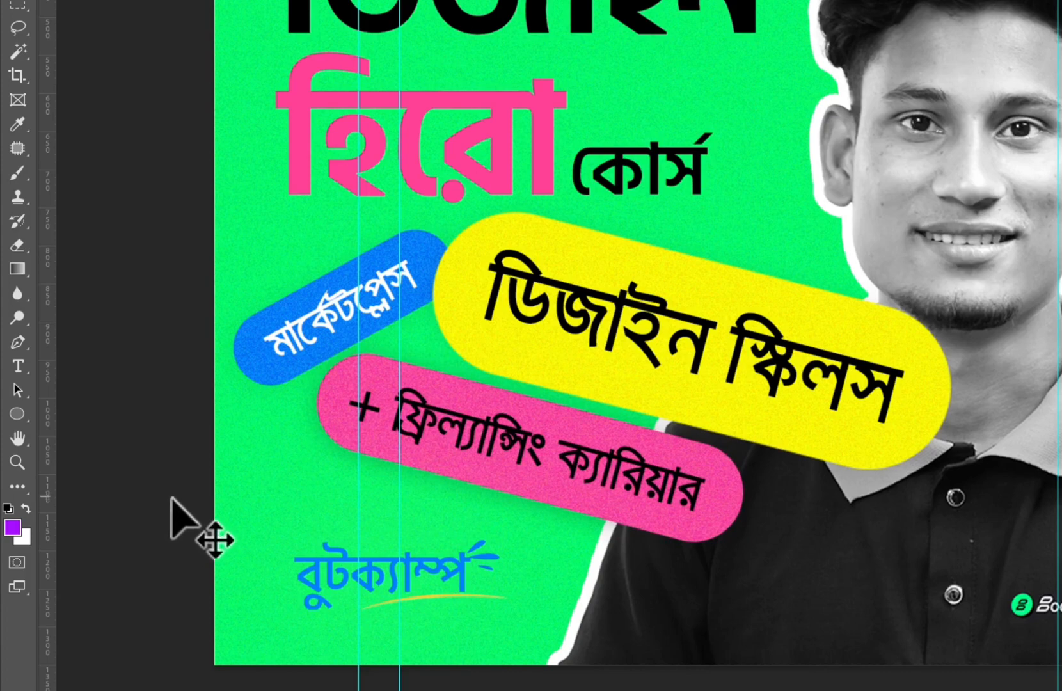
{"action": "scroll", "coordinate": [186, 490], "scroll_direction": "up", "scroll_amount": 1}
{"action": "left_click_drag", "start_coordinate": [609, 357], "coordinate": [661, 365]}
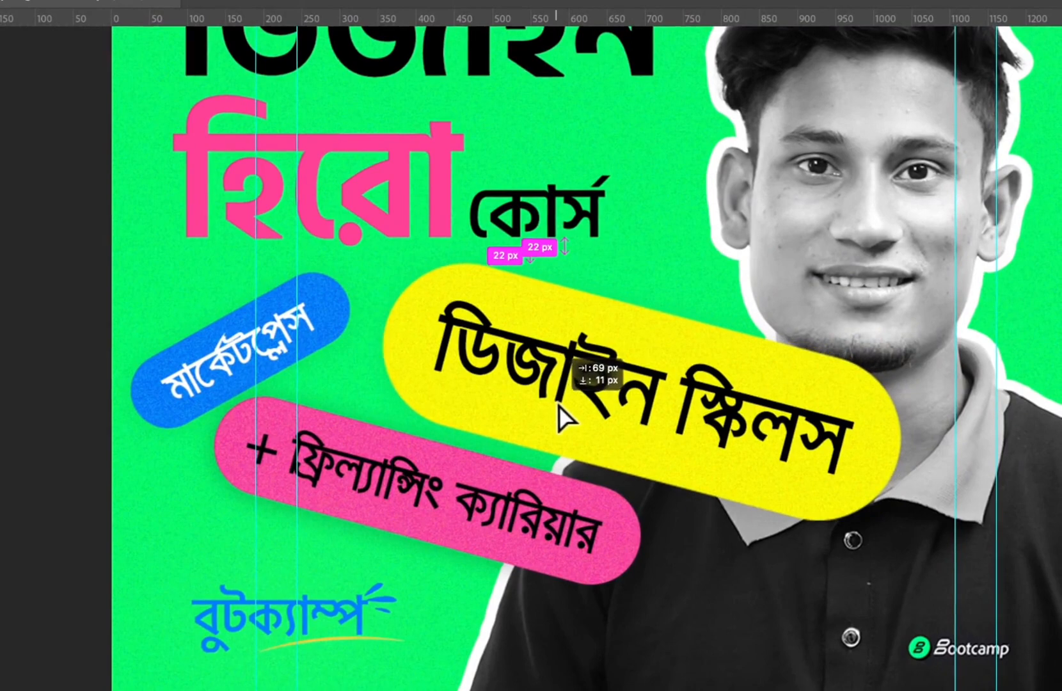
{"action": "left_click_drag", "start_coordinate": [558, 409], "coordinate": [549, 410]}
{"action": "left_click", "coordinate": [217, 381]}
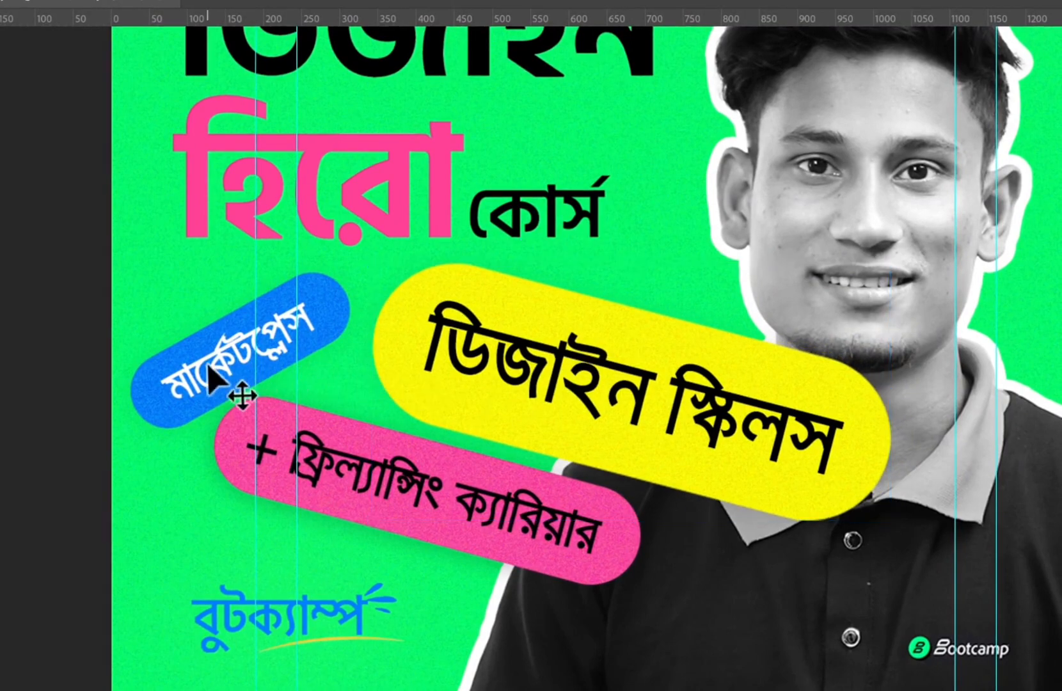
{"action": "scroll", "coordinate": [218, 384], "scroll_direction": "up", "scroll_amount": 5}
{"action": "left_click", "coordinate": [430, 214]}
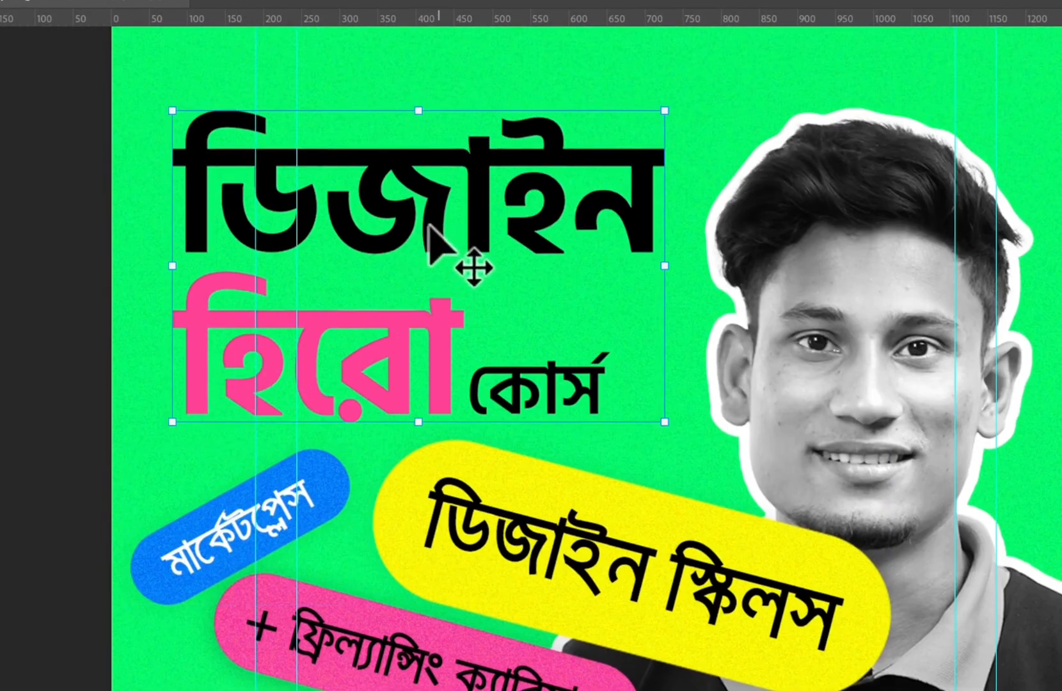
{"action": "scroll", "coordinate": [446, 244], "scroll_direction": "up", "scroll_amount": 5}
{"action": "left_click", "coordinate": [768, 300]}
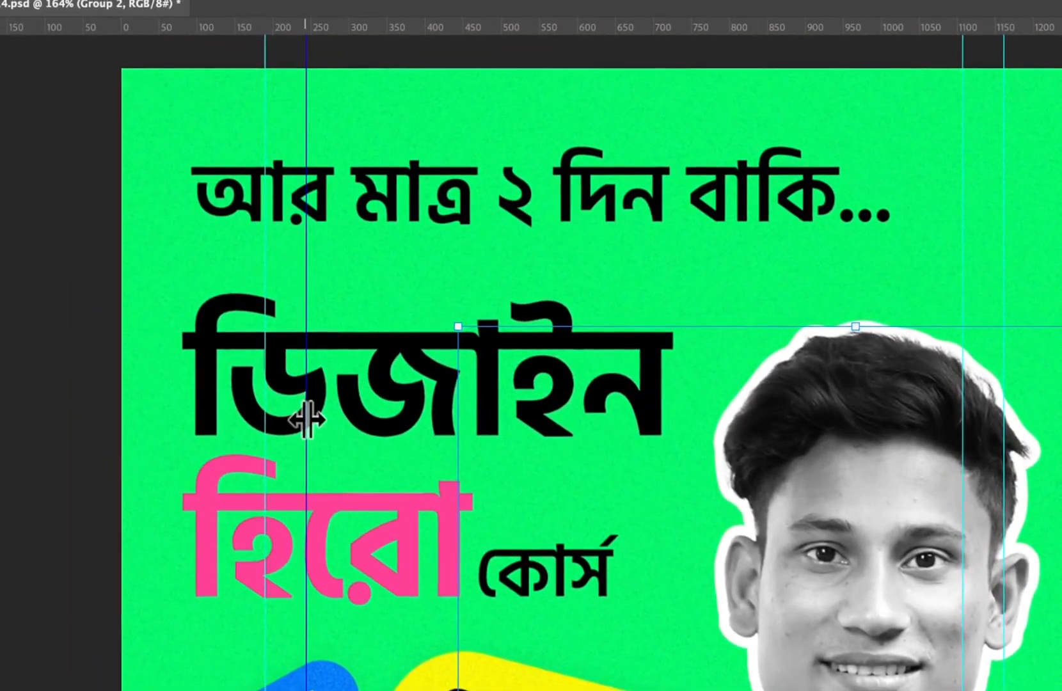
- Try tilting the grouped headline slightly clockwise and undo the rotation
{"action": "left_click", "coordinate": [297, 417]}
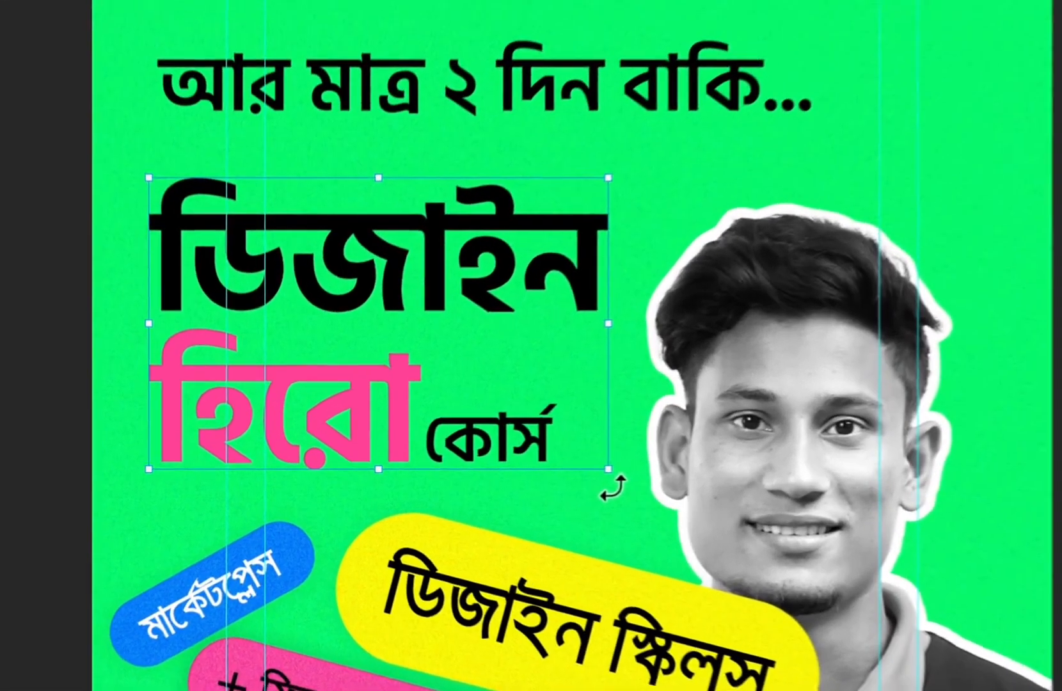
{"action": "left_click_drag", "start_coordinate": [517, 488], "coordinate": [551, 412]}
{"action": "left_click_drag", "start_coordinate": [678, 398], "coordinate": [495, 450]}
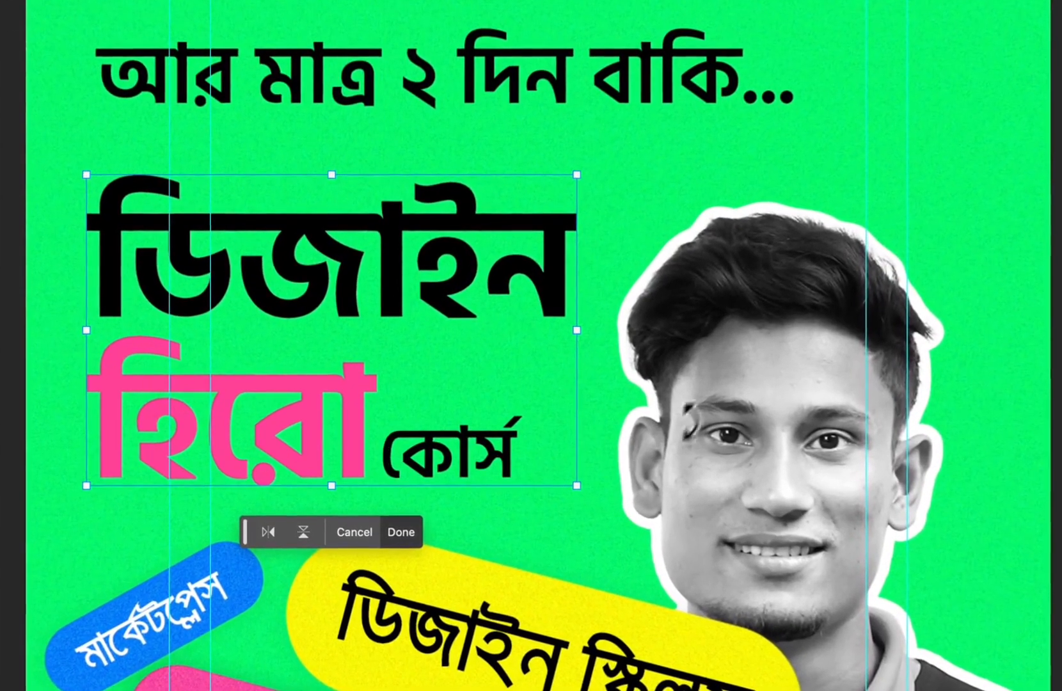
{"action": "left_click_drag", "start_coordinate": [596, 381], "coordinate": [595, 399]}
{"action": "left_click_drag", "start_coordinate": [698, 372], "coordinate": [673, 382]}
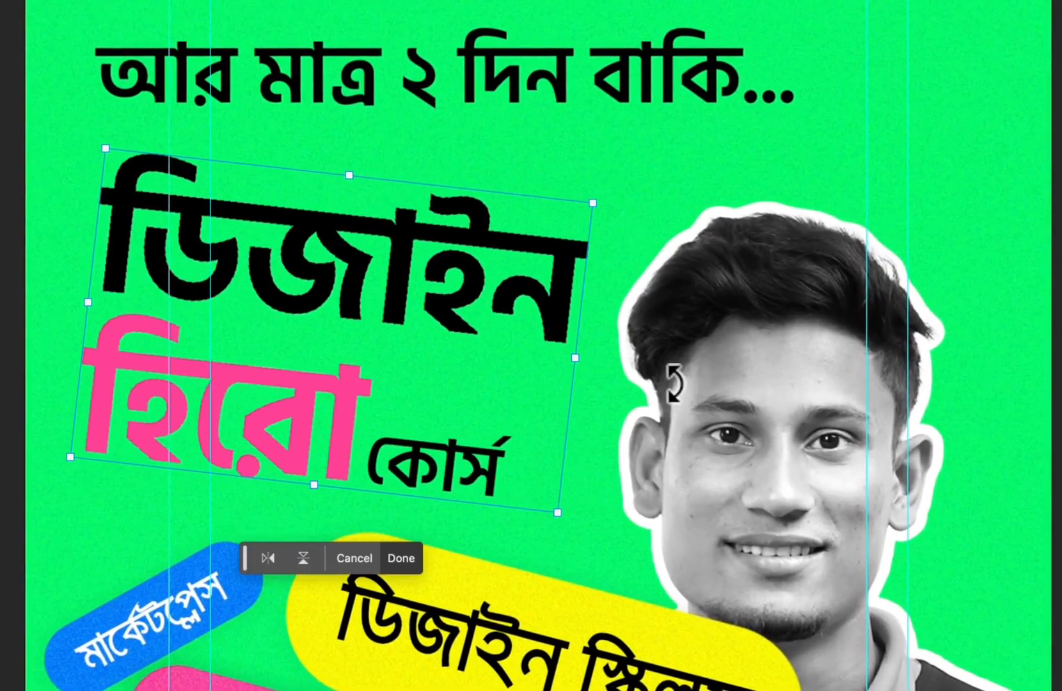
{"action": "key", "text": "super+z"}
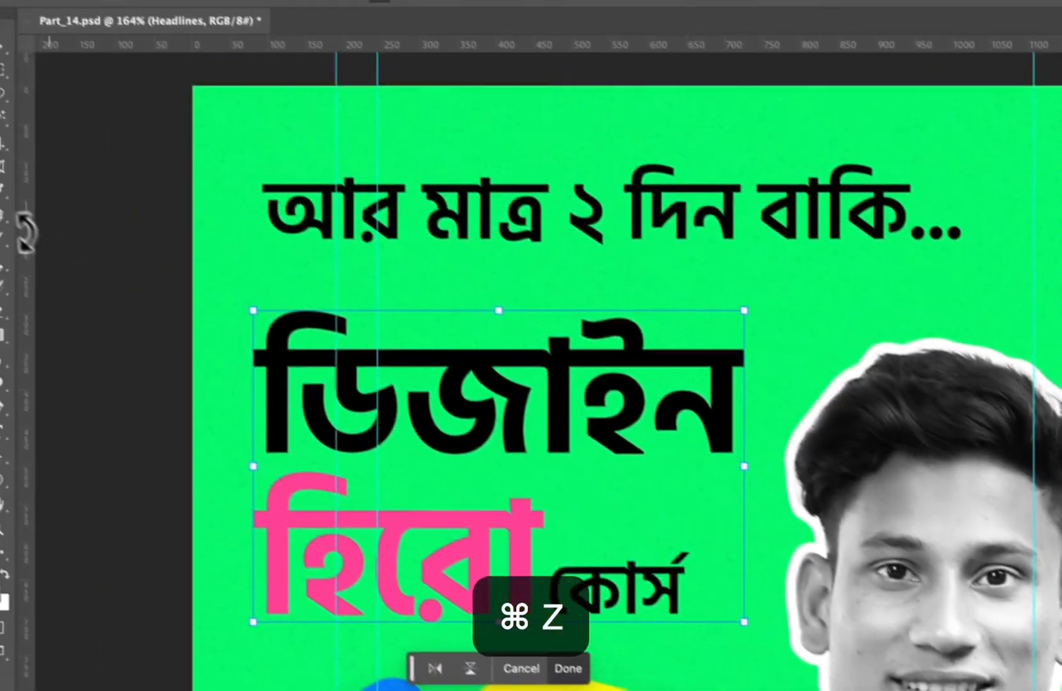
{"action": "key", "text": "Return"}
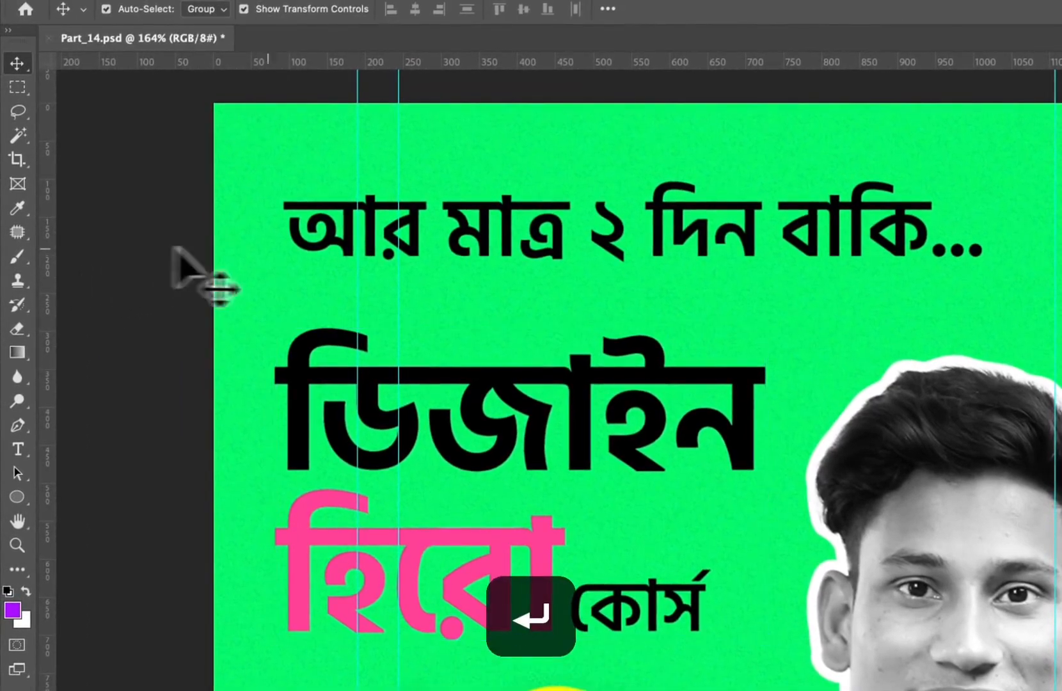
- Try shifting the portrait toward the poster's right edge and rotating it counter-clockwise by about 15°
{"action": "key", "text": "z"}
{"action": "left_click_drag", "start_coordinate": [568, 240], "coordinate": [463, 279]}
{"action": "key", "text": "v"}
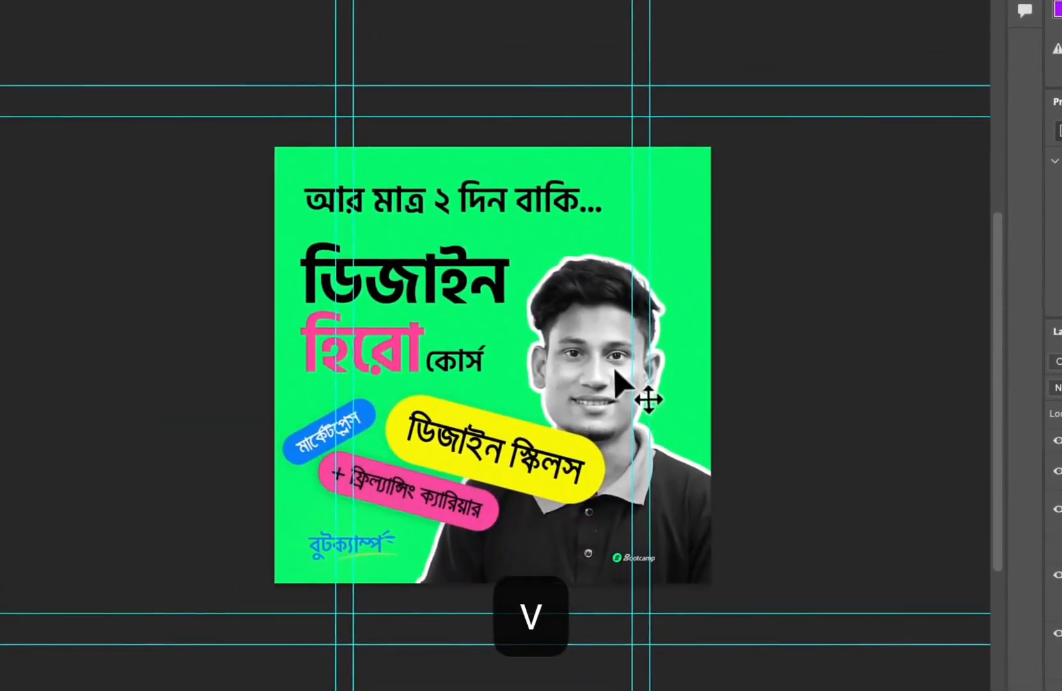
{"action": "left_click", "coordinate": [617, 374]}
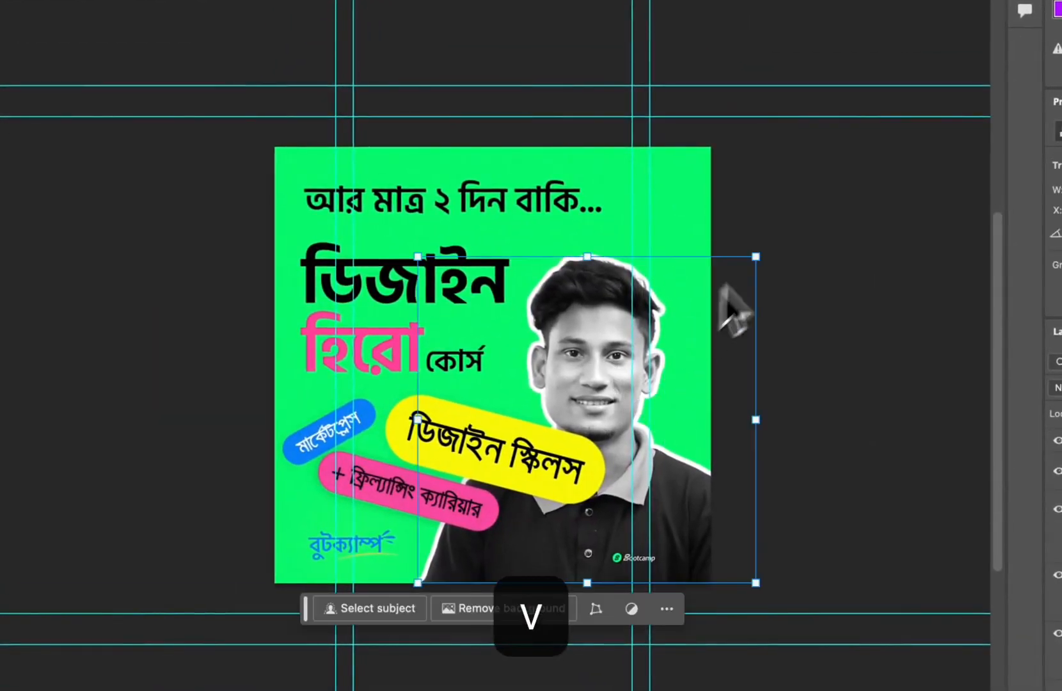
{"action": "left_click", "coordinate": [777, 252]}
{"action": "key", "text": "Escape"}
{"action": "key", "text": "super+t"}
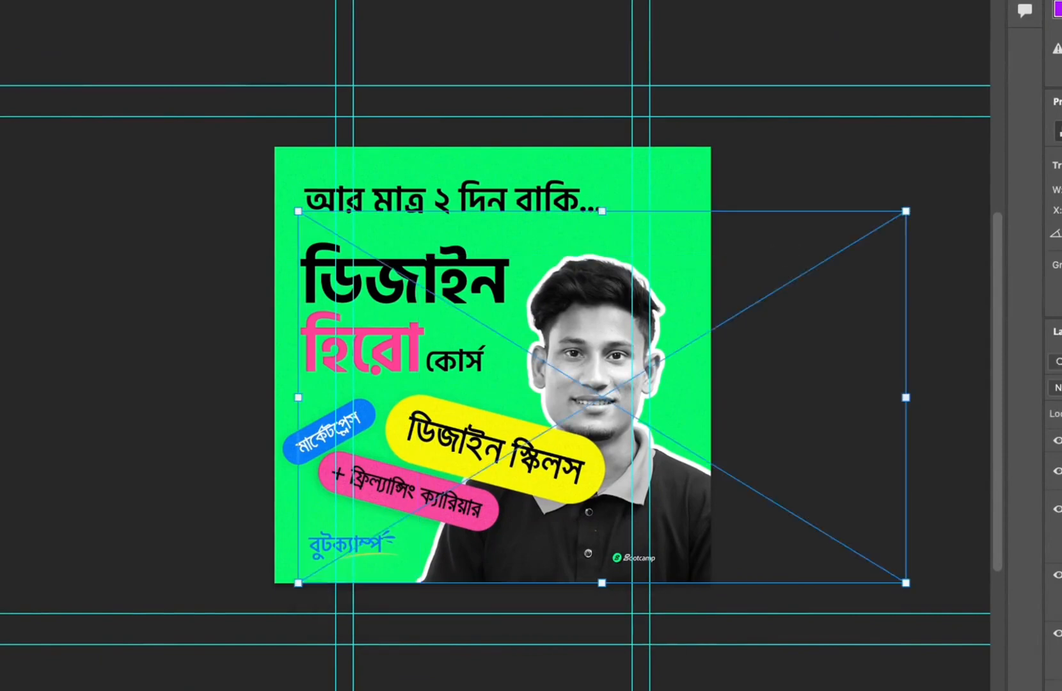
{"action": "left_click_drag", "start_coordinate": [778, 243], "coordinate": [819, 270]}
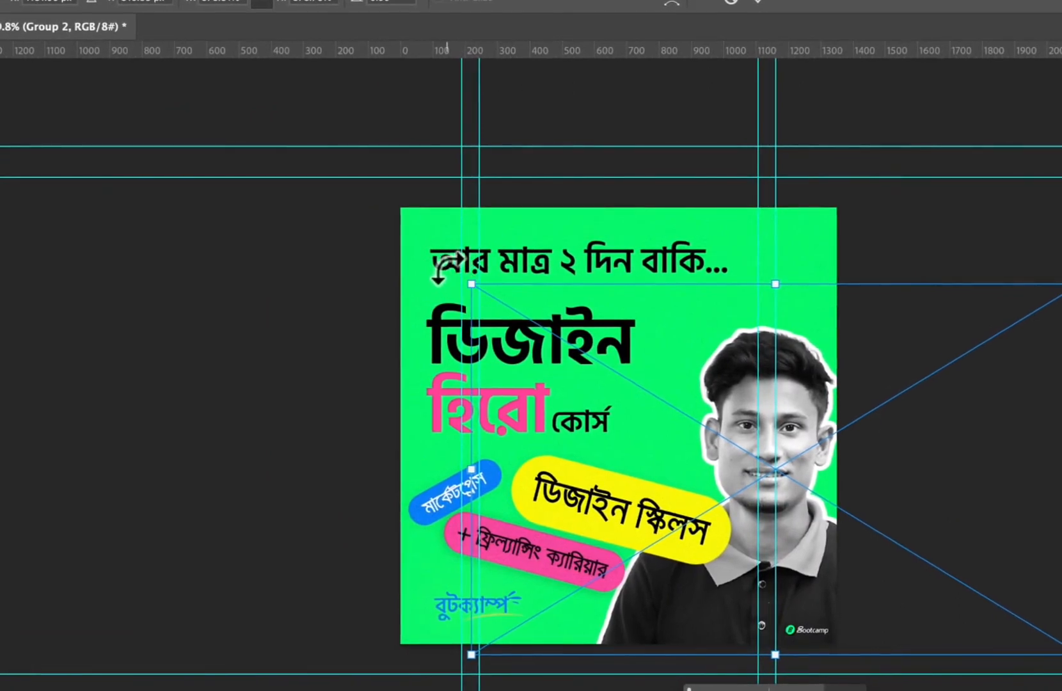
{"action": "left_click_drag", "start_coordinate": [438, 272], "coordinate": [368, 378]}
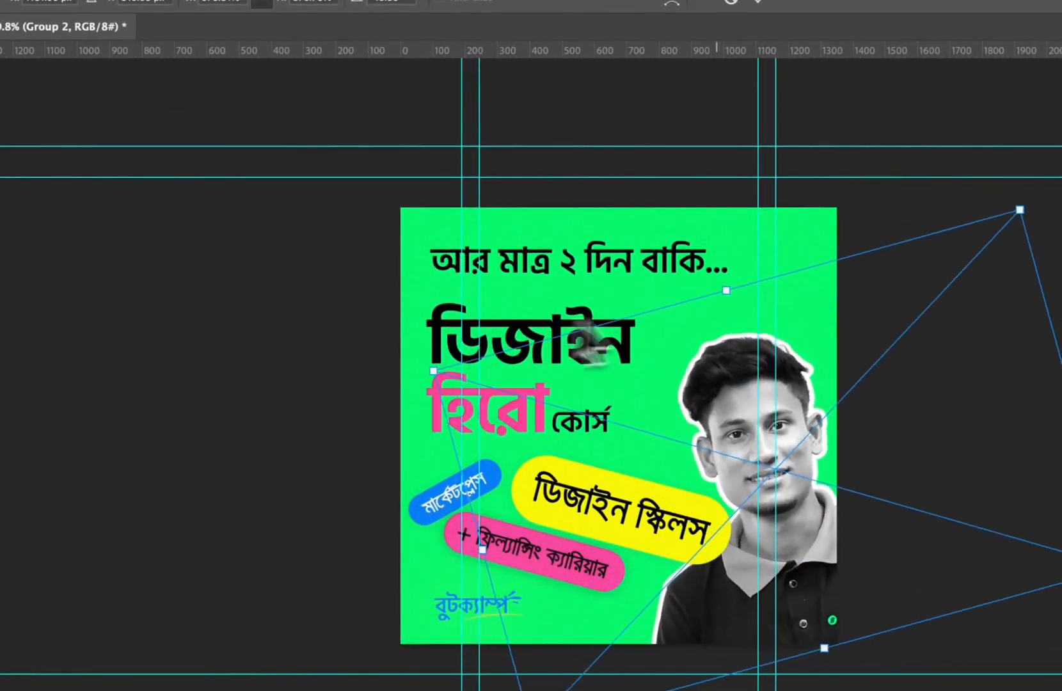
- Try enlarging the tilted portrait proportionally and placing it in the poster's lower right, overlapping the end of the headline
{"action": "left_click_drag", "start_coordinate": [725, 291], "coordinate": [553, 152]}
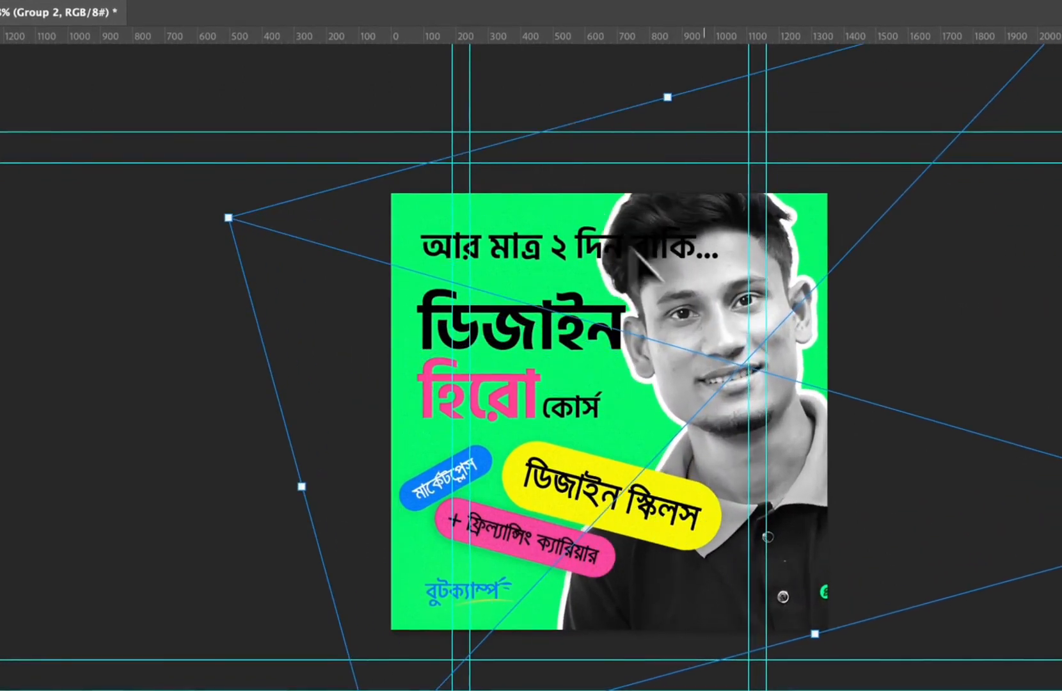
{"action": "left_click_drag", "start_coordinate": [747, 432], "coordinate": [722, 463]}
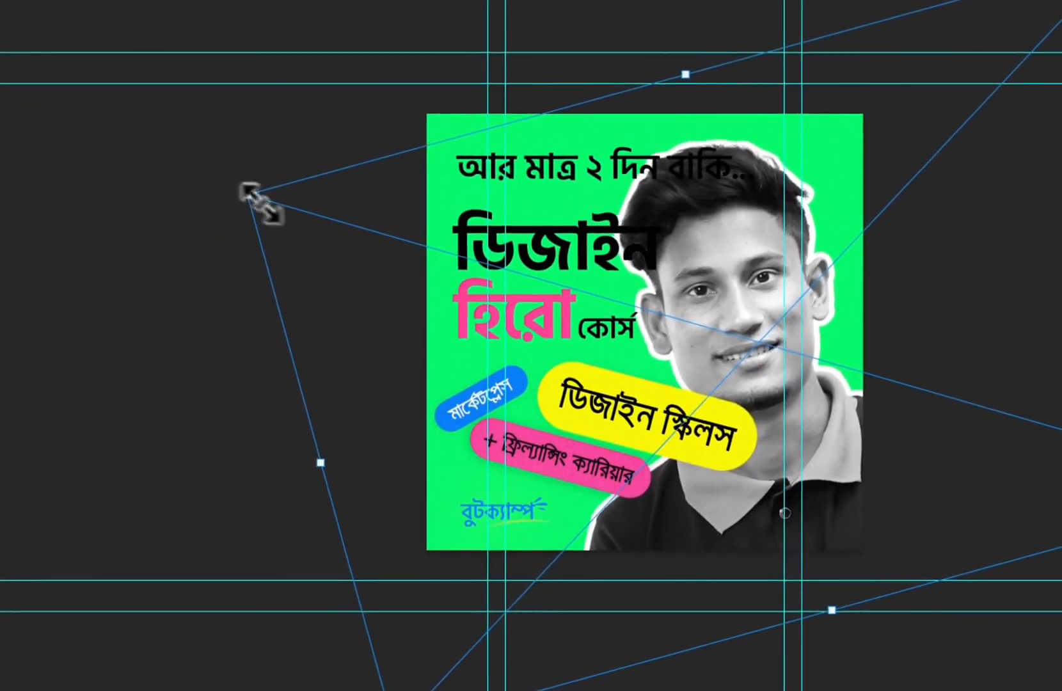
{"action": "left_click_drag", "start_coordinate": [255, 193], "coordinate": [380, 231]}
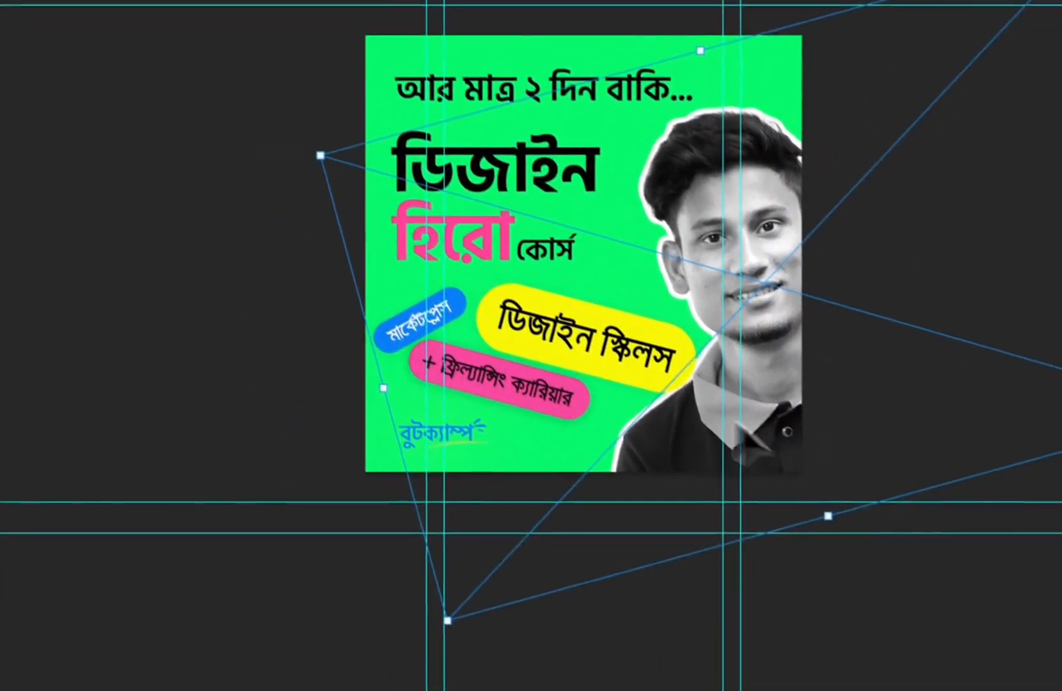
{"action": "left_click_drag", "start_coordinate": [768, 448], "coordinate": [697, 420]}
{"action": "key", "text": "Return"}
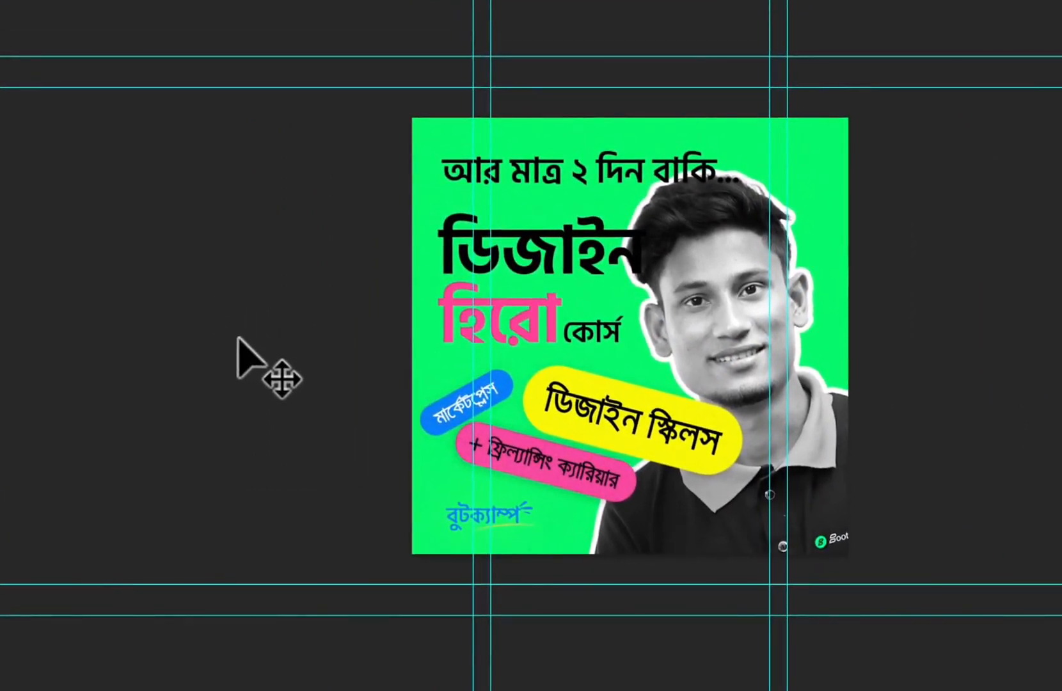
- Try the tilted portrait farther up and left over the headline, and undo its moves, scaling and rotation
{"action": "left_click", "coordinate": [740, 341]}
{"action": "left_click_drag", "start_coordinate": [742, 380], "coordinate": [712, 342]}
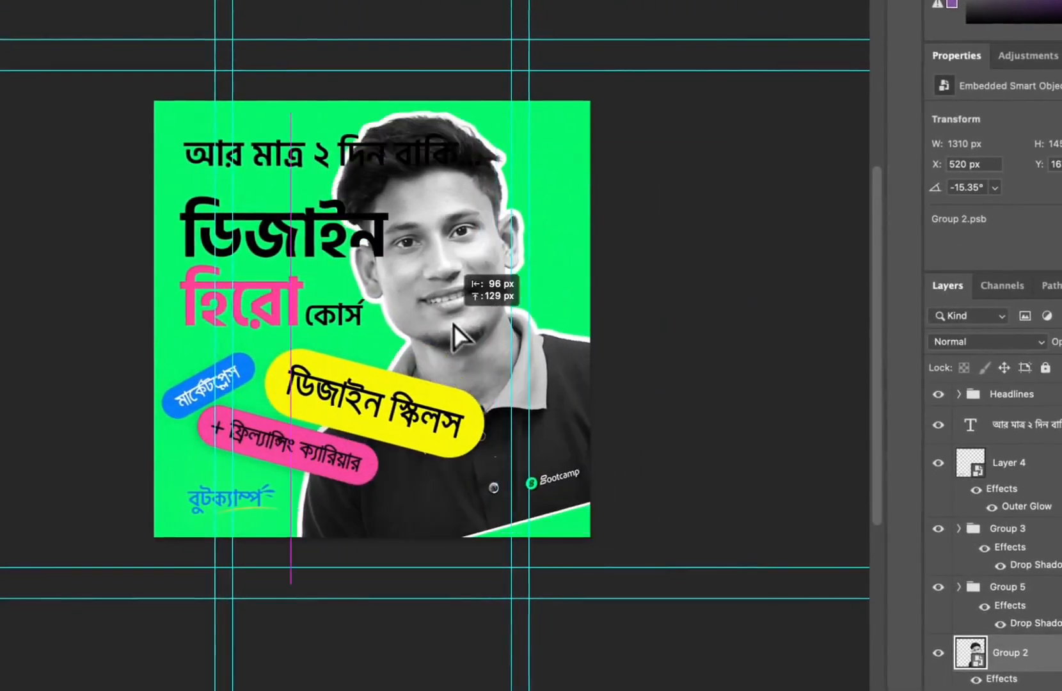
{"action": "mouse_move", "coordinate": [454, 325]}
{"action": "left_mouse_down"}
{"action": "mouse_move", "coordinate": [437, 315]}
{"action": "mouse_move", "coordinate": [443, 335]}
{"action": "left_mouse_up"}
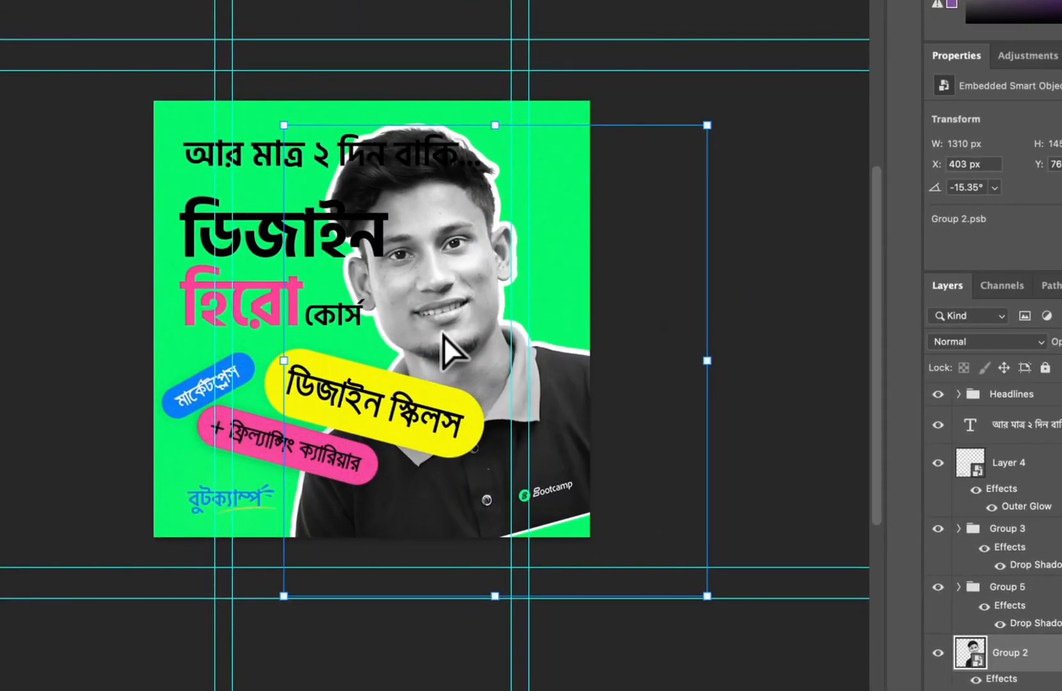
{"action": "key", "text": "super+z"}
{"action": "key", "text": "super+z"}
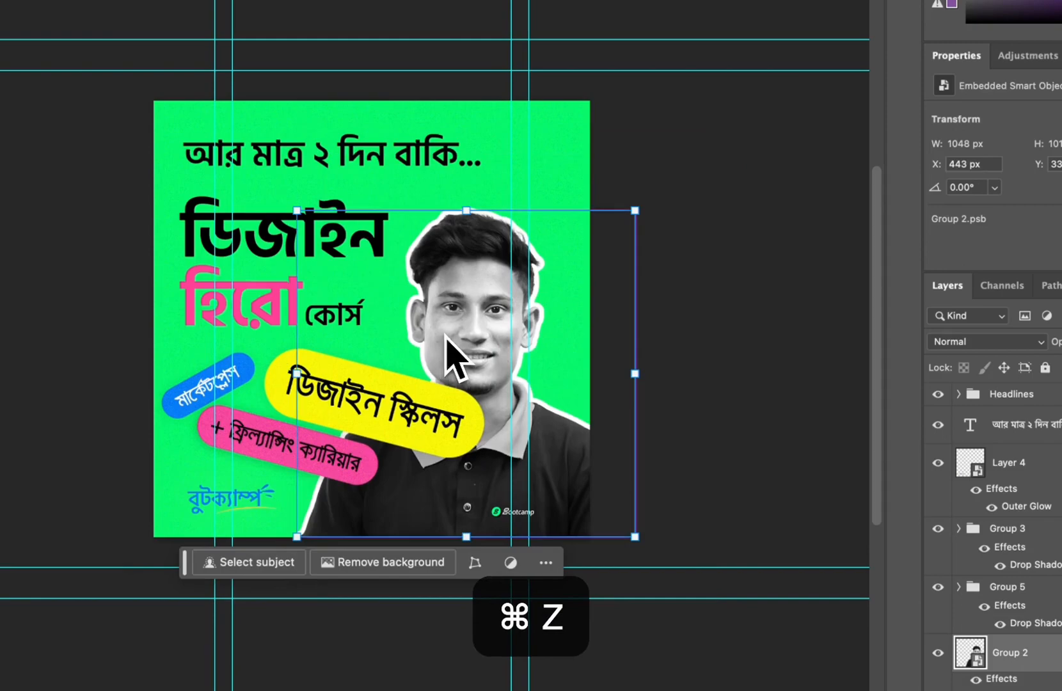
- Try skewing the portrait vertically and horizontally, and move it down and right against the poster's bottom edge
{"action": "left_click", "coordinate": [753, 410]}
{"action": "left_click", "coordinate": [444, 316]}
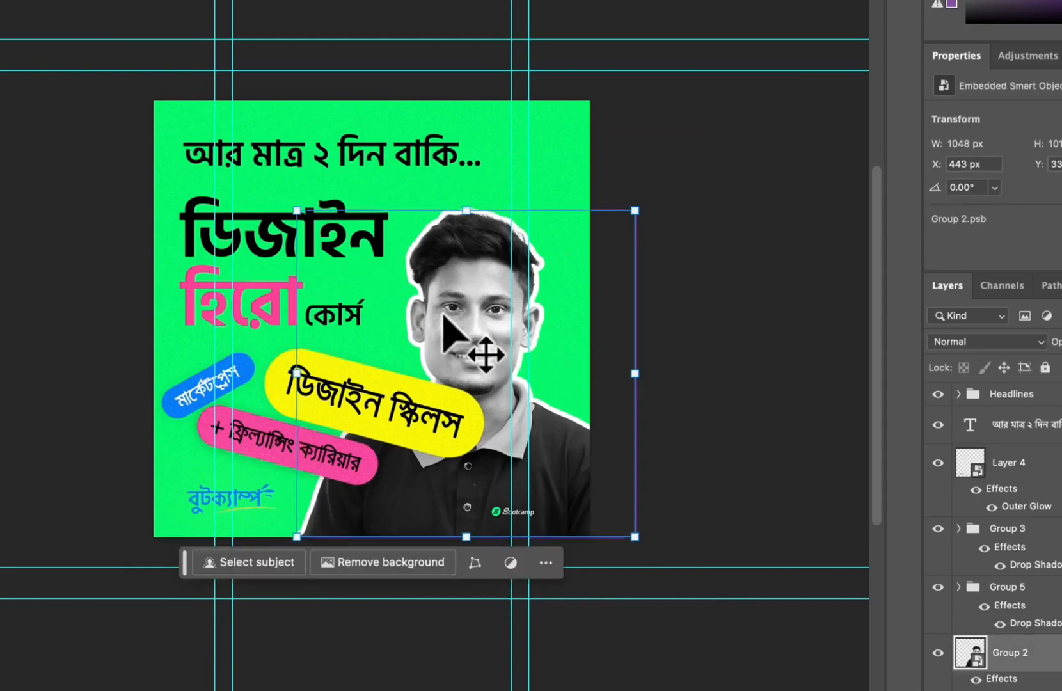
{"action": "key", "text": "super+t"}
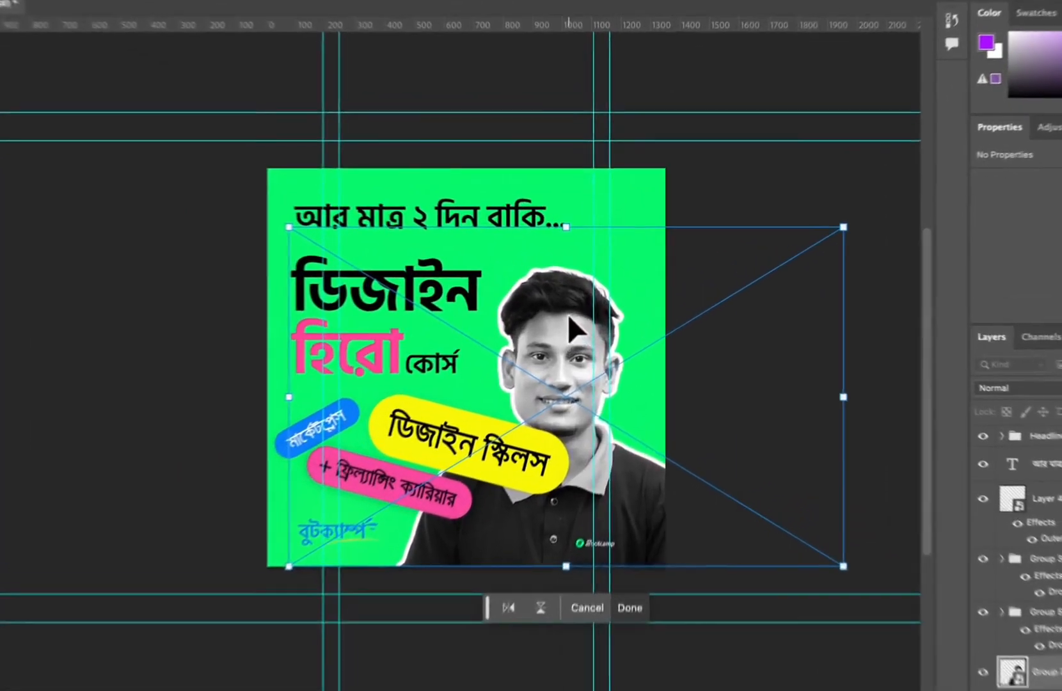
{"action": "right_click", "coordinate": [590, 300]}
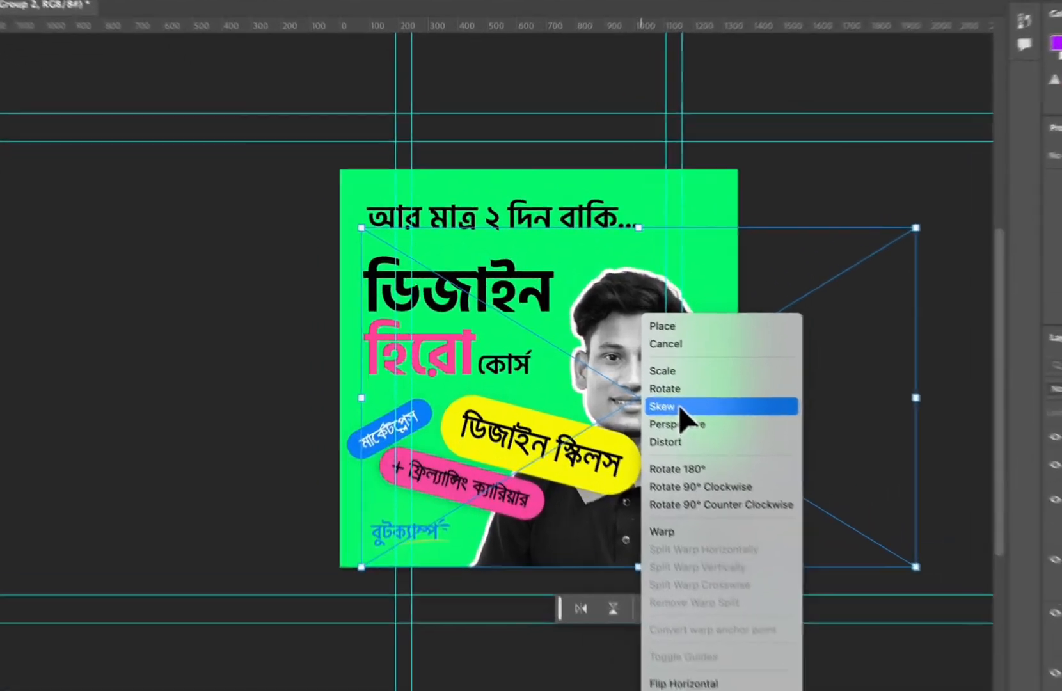
{"action": "left_click", "coordinate": [617, 366]}
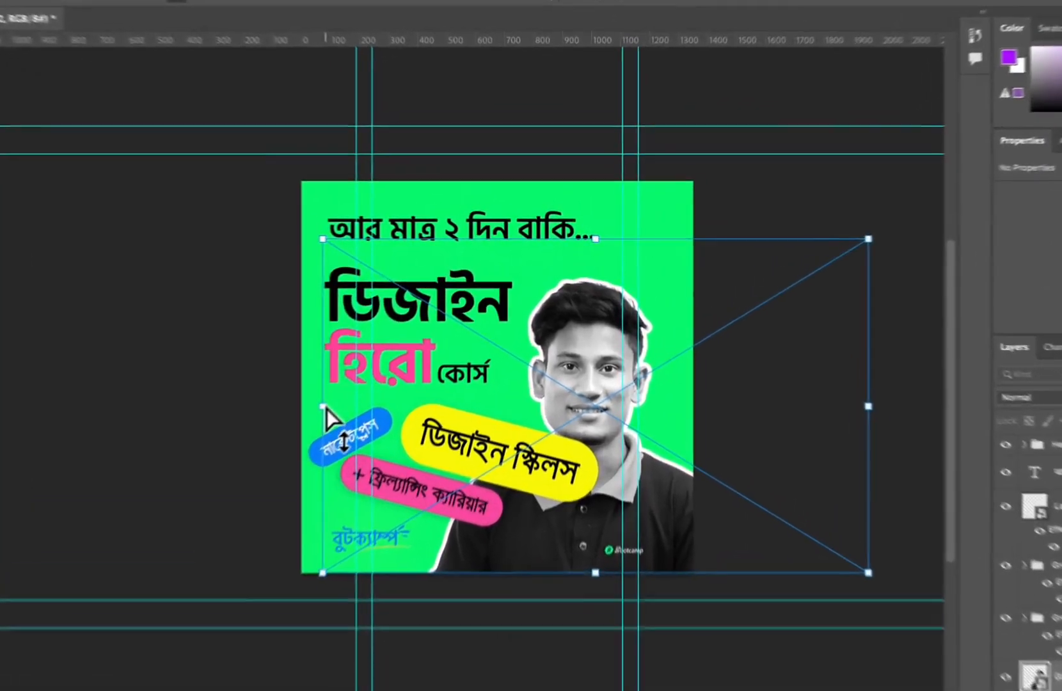
{"action": "left_click_drag", "start_coordinate": [387, 362], "coordinate": [400, 248]}
{"action": "left_click_drag", "start_coordinate": [321, 259], "coordinate": [339, 383]}
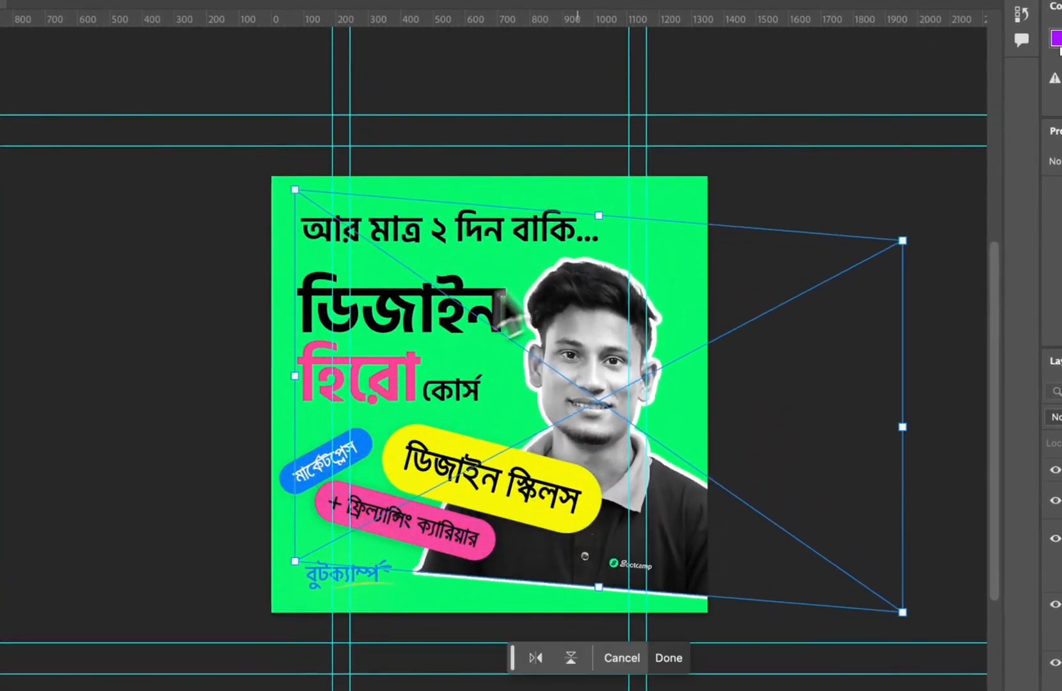
{"action": "left_click_drag", "start_coordinate": [610, 215], "coordinate": [659, 361]}
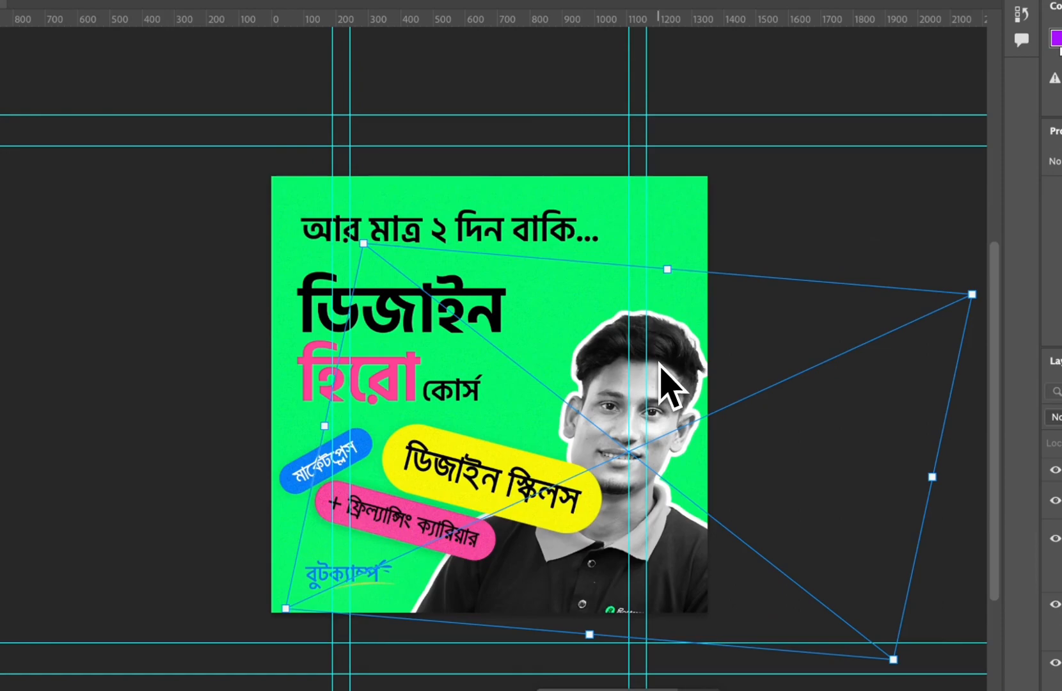
{"action": "key", "text": "Return"}
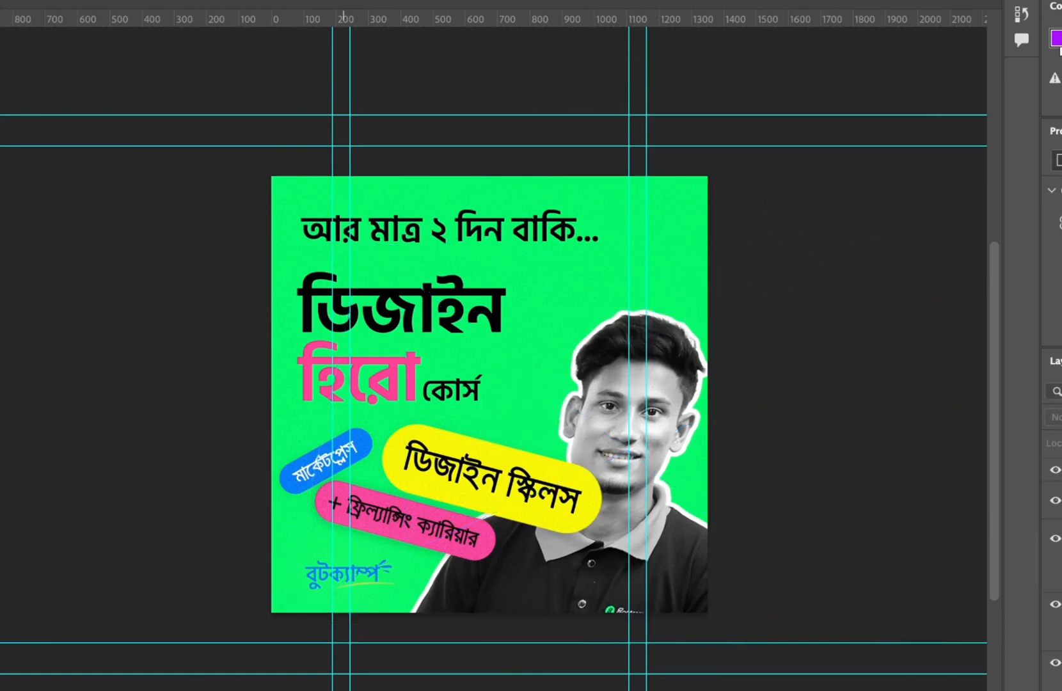
{"action": "left_click_drag", "start_coordinate": [523, 446], "coordinate": [577, 450]}
{"action": "key", "text": "v"}
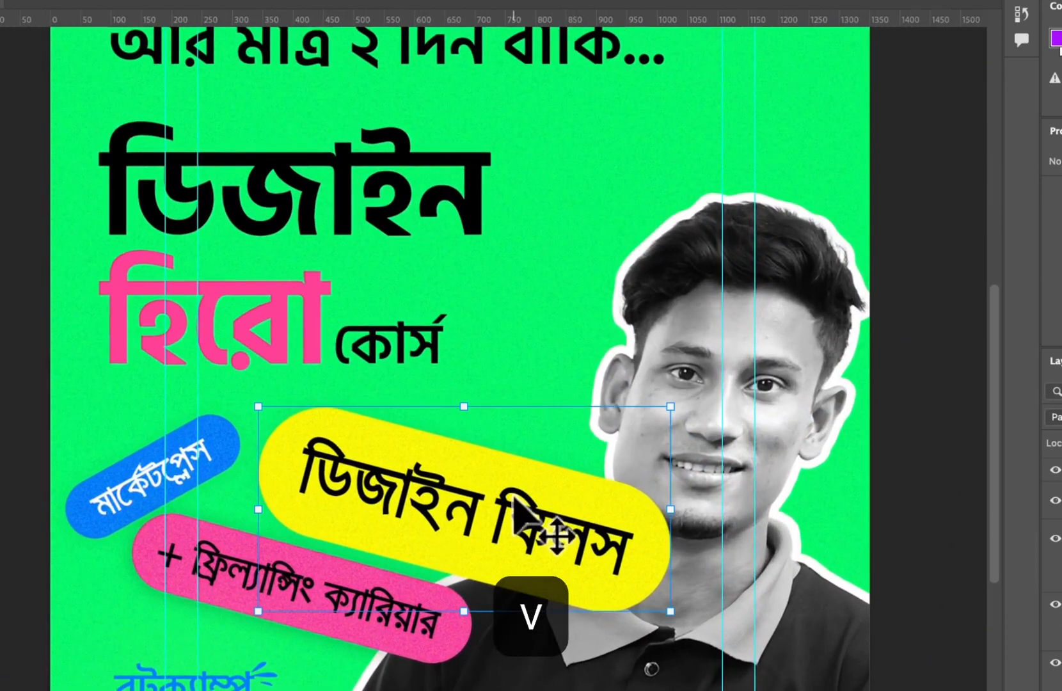
{"action": "key", "text": "super+t"}
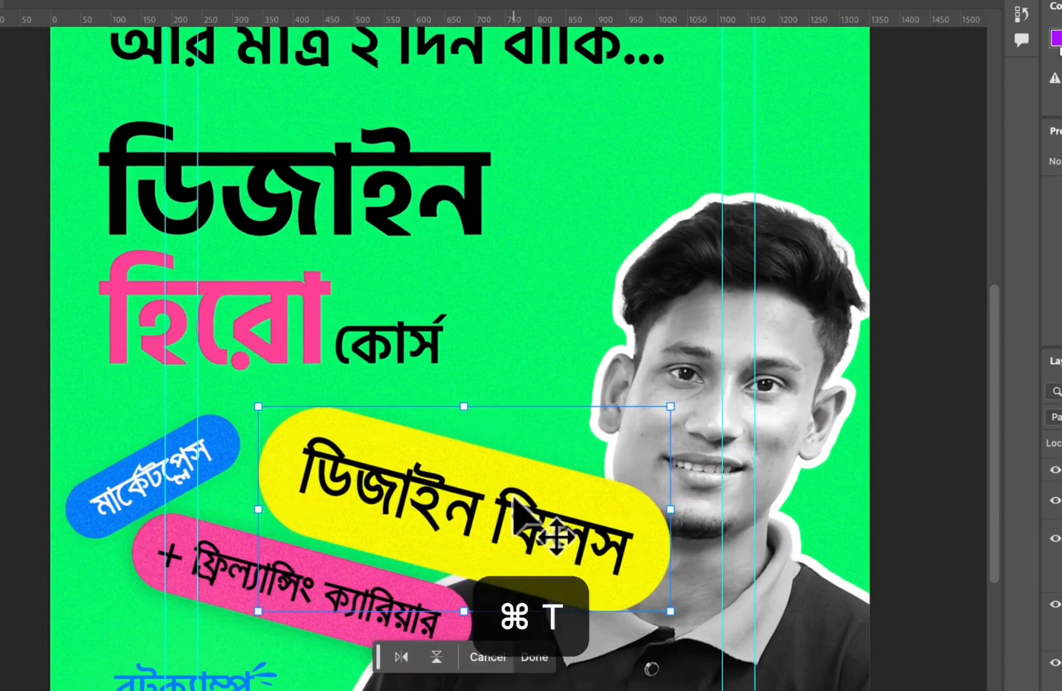
{"action": "key", "text": "Return"}
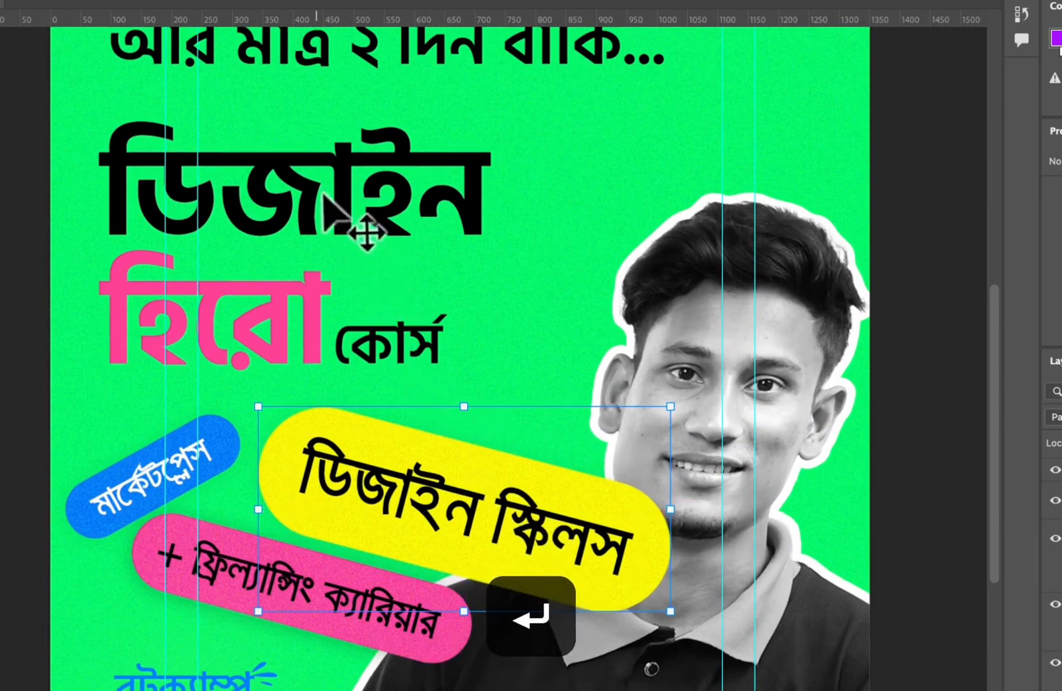
- Try skewing the headline group horizontally for a slight rightward slant, and move it slightly up and right
{"action": "key", "text": "super+t"}
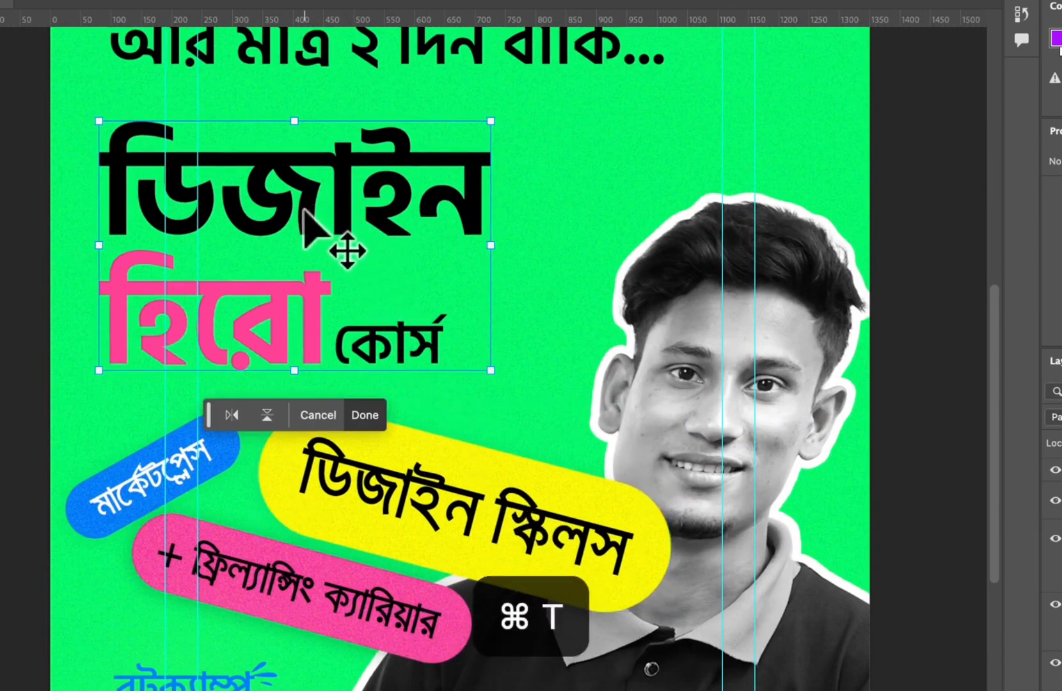
{"action": "right_click", "coordinate": [306, 212]}
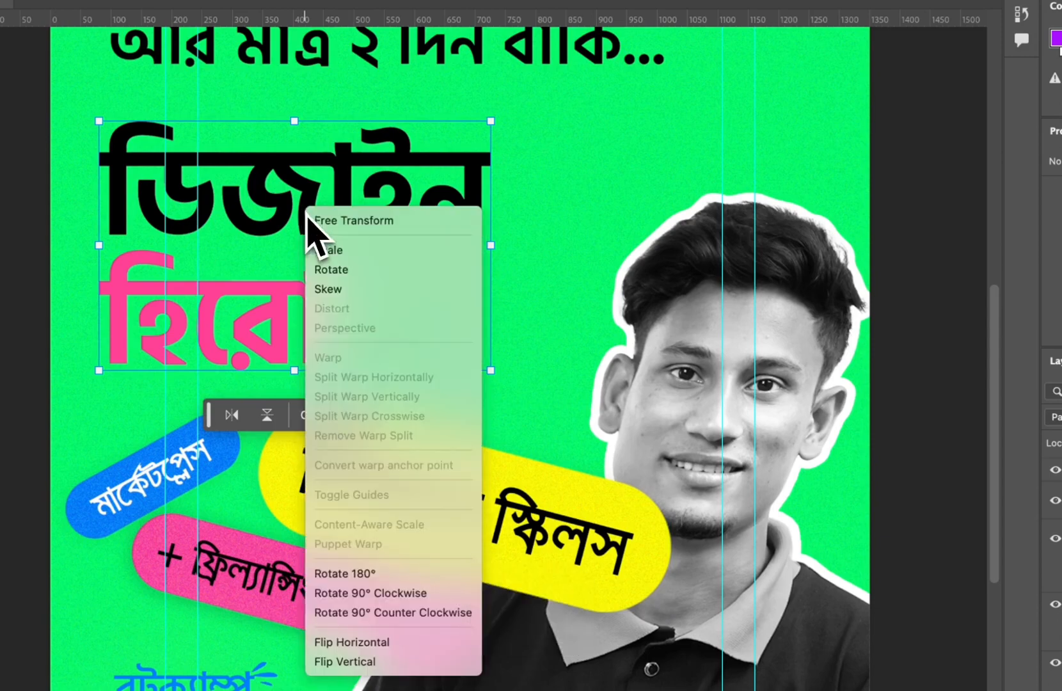
{"action": "left_click", "coordinate": [342, 291]}
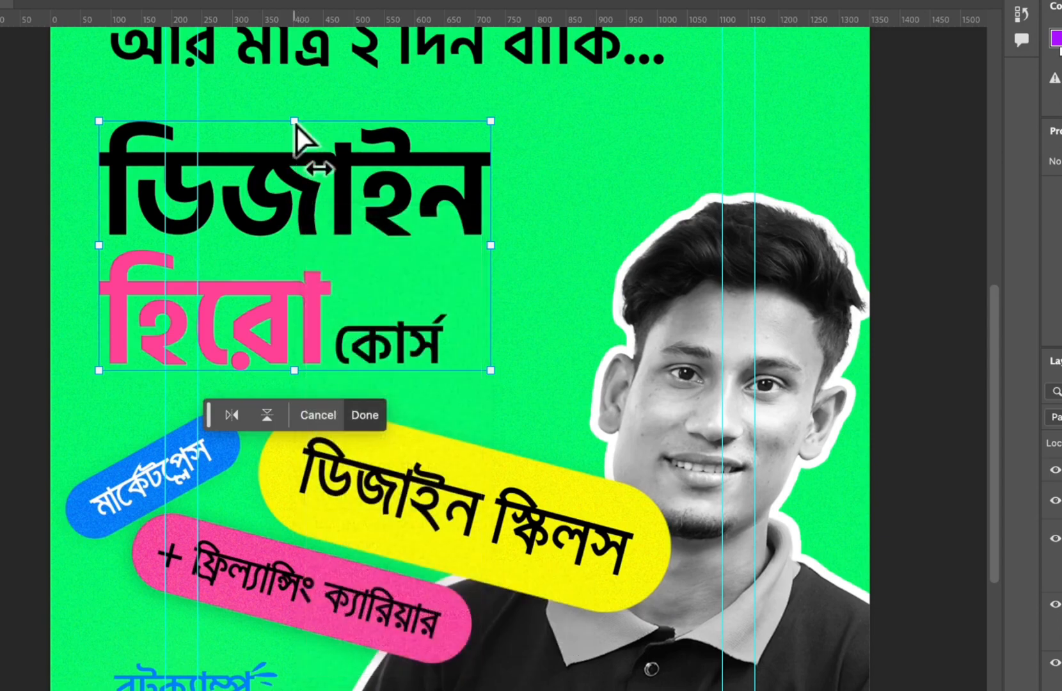
{"action": "left_click_drag", "start_coordinate": [296, 125], "coordinate": [892, 218]}
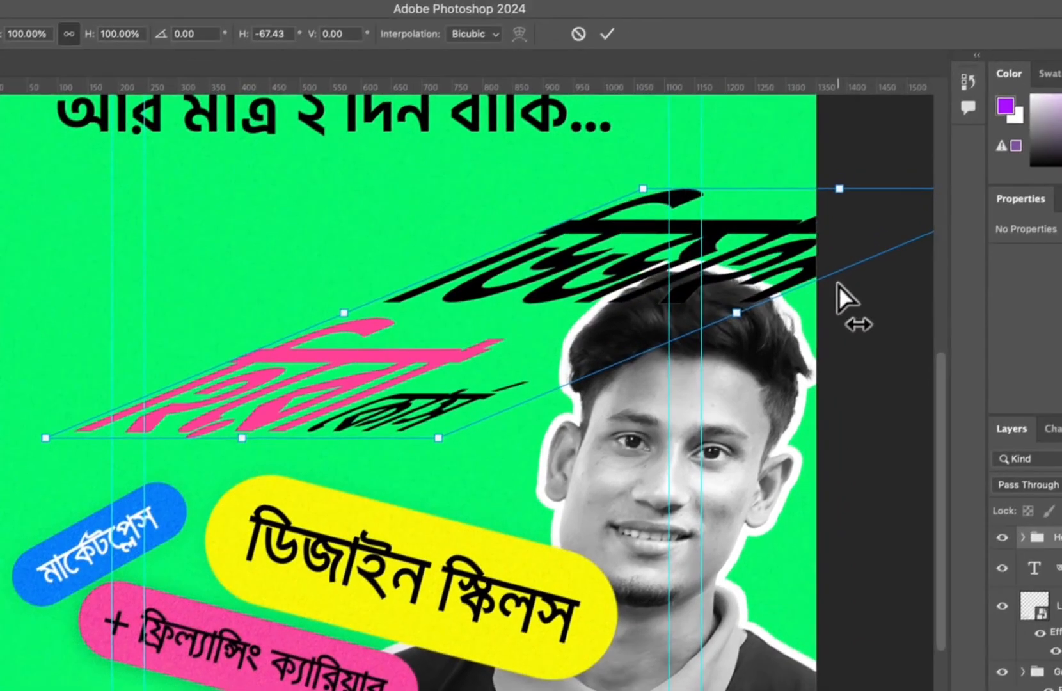
{"action": "left_click_drag", "start_coordinate": [839, 286], "coordinate": [519, 169]}
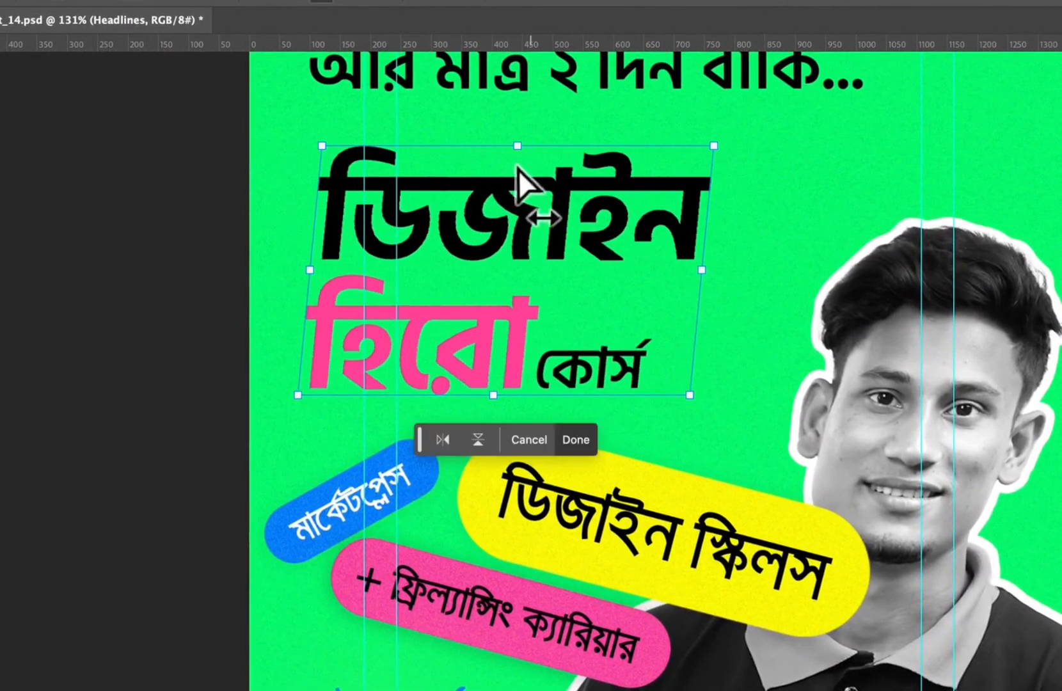
{"action": "key", "text": "Return"}
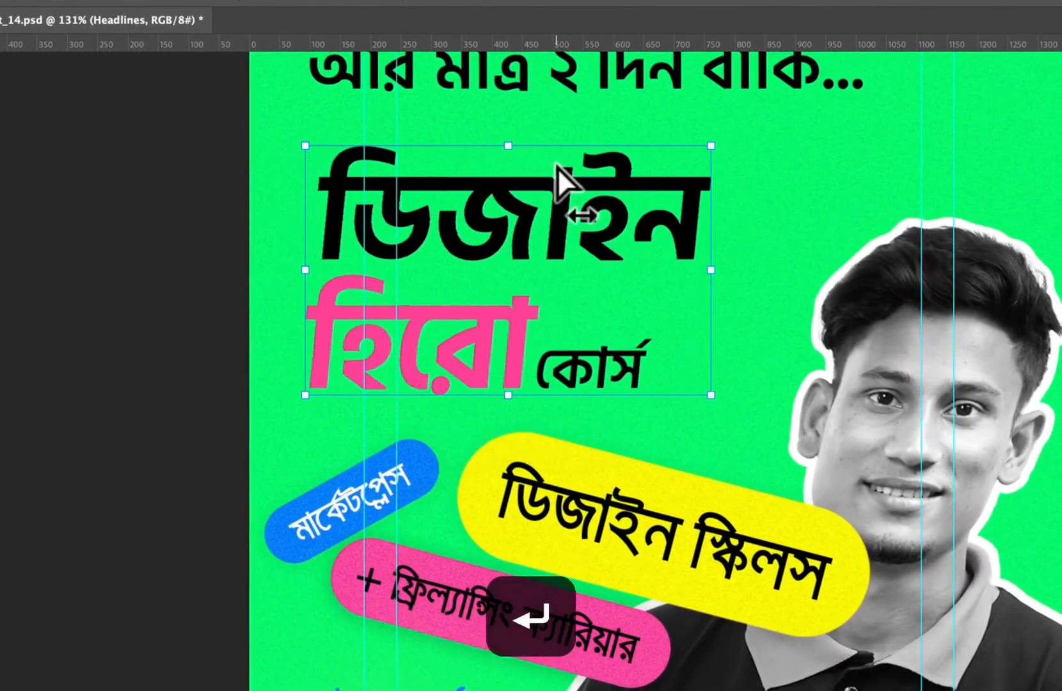
{"action": "left_click_drag", "start_coordinate": [562, 244], "coordinate": [570, 219]}
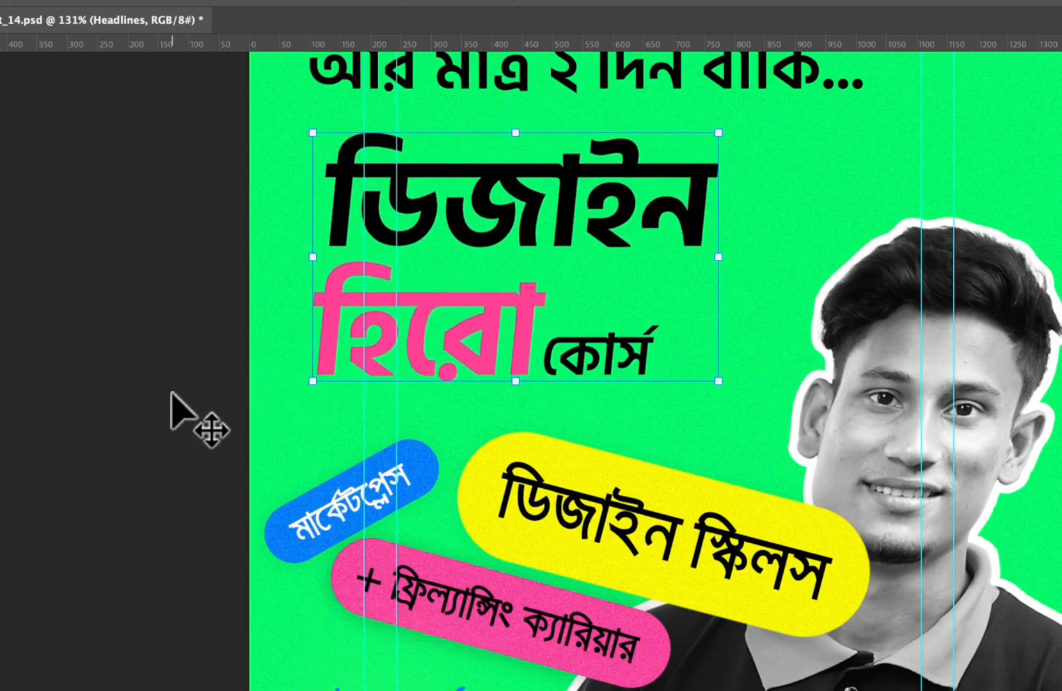
- Undo the headline group's move and skew along with the portrait's skew
{"action": "key", "text": "super+z"}
{"action": "key", "text": "super+z"}
{"action": "key", "text": "super+z"}
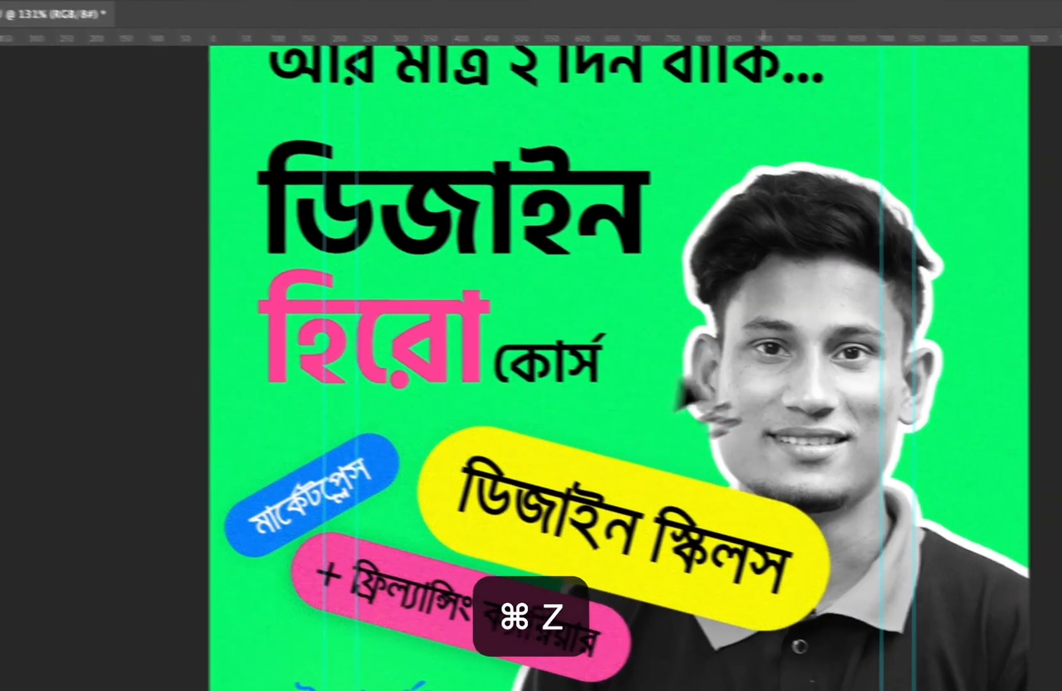
{"action": "left_click", "coordinate": [838, 375]}
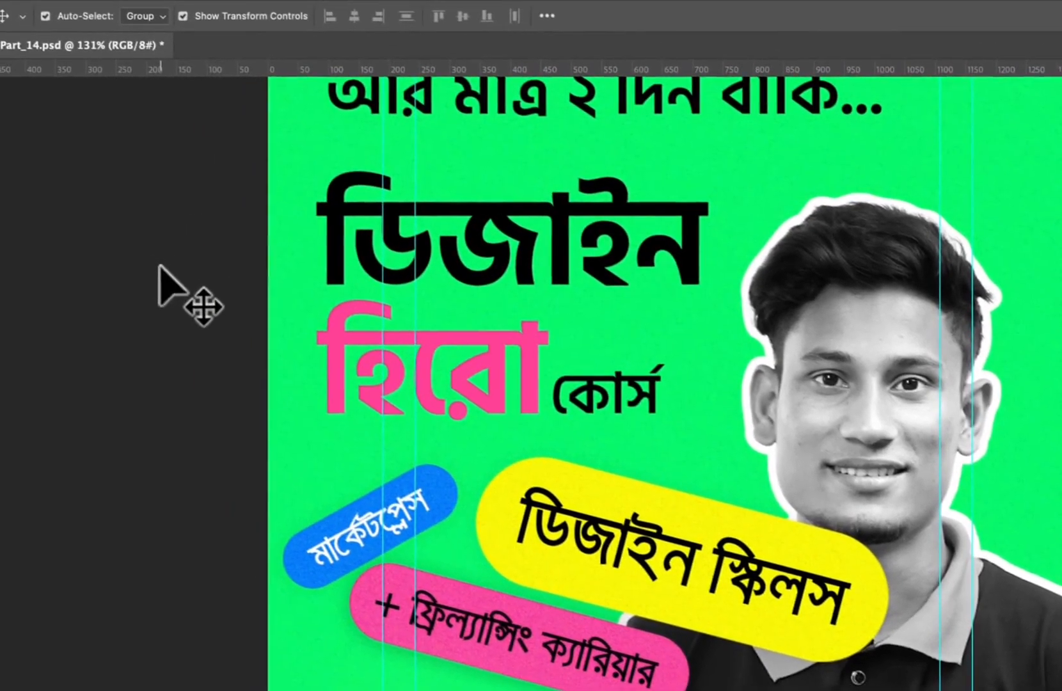
{"action": "key", "text": "super+0"}
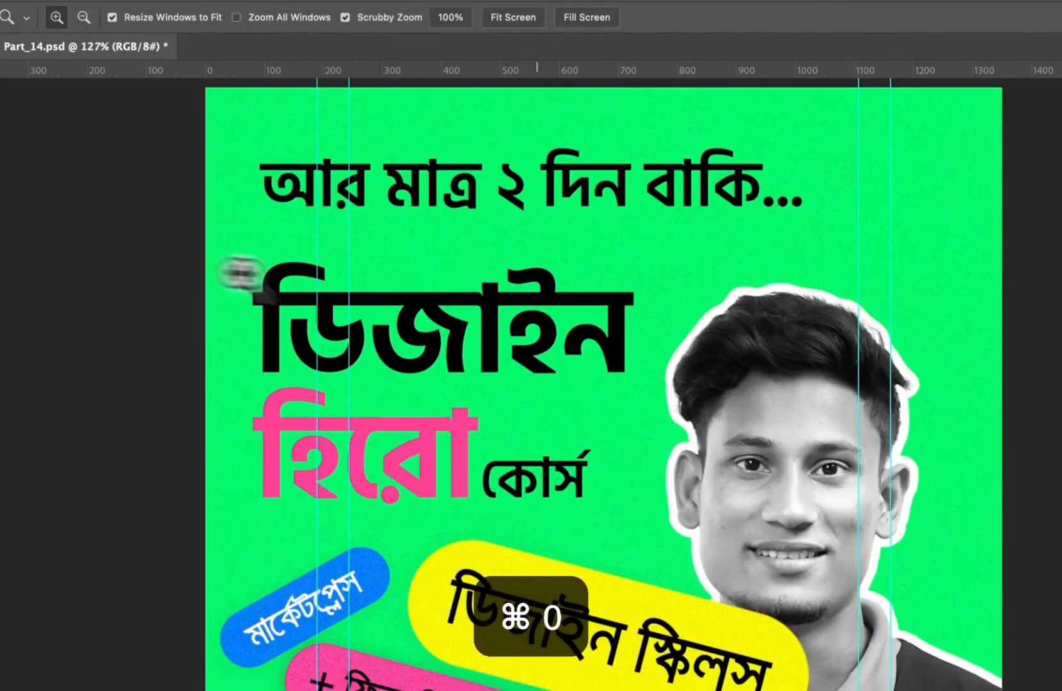
{"action": "left_click_drag", "start_coordinate": [583, 333], "coordinate": [572, 337]}
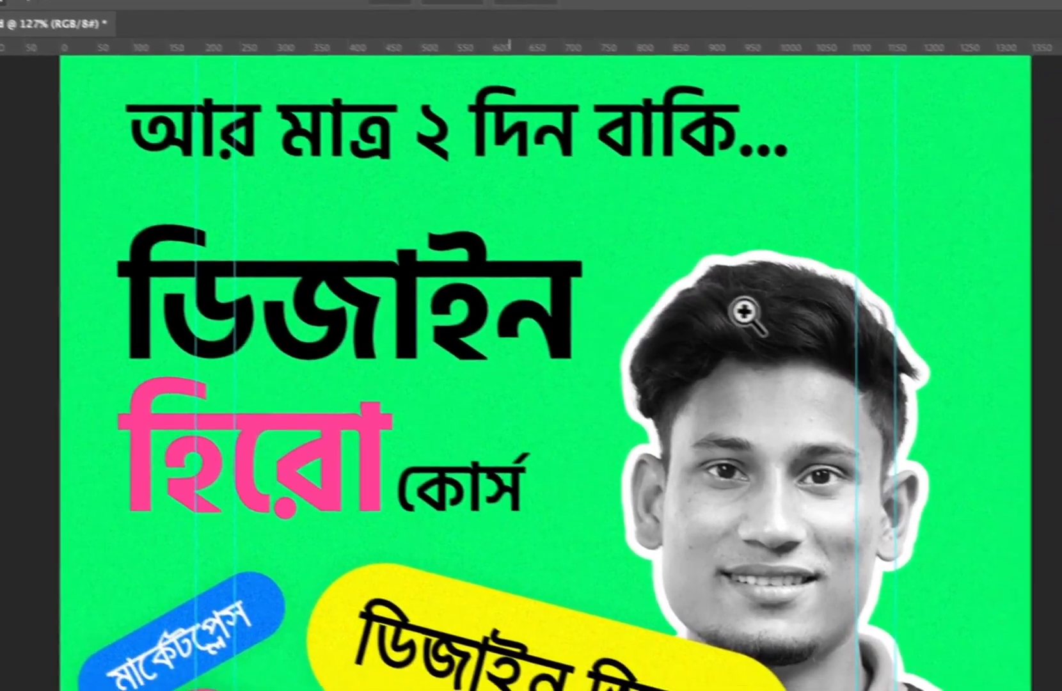